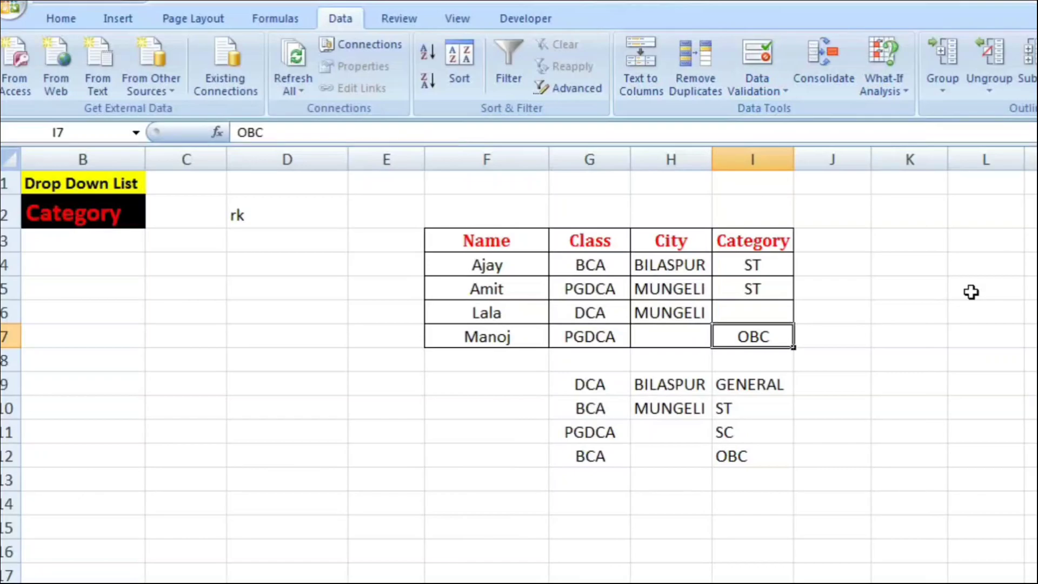
pyautogui.hotkey('ctrl', 'z')
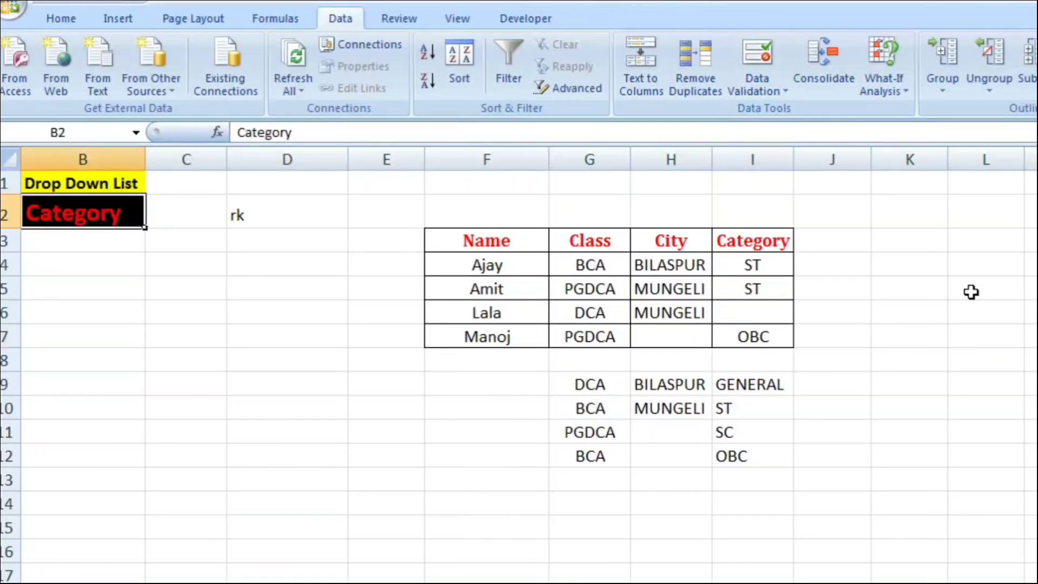
pyautogui.press('Right')
pyautogui.press('Right')
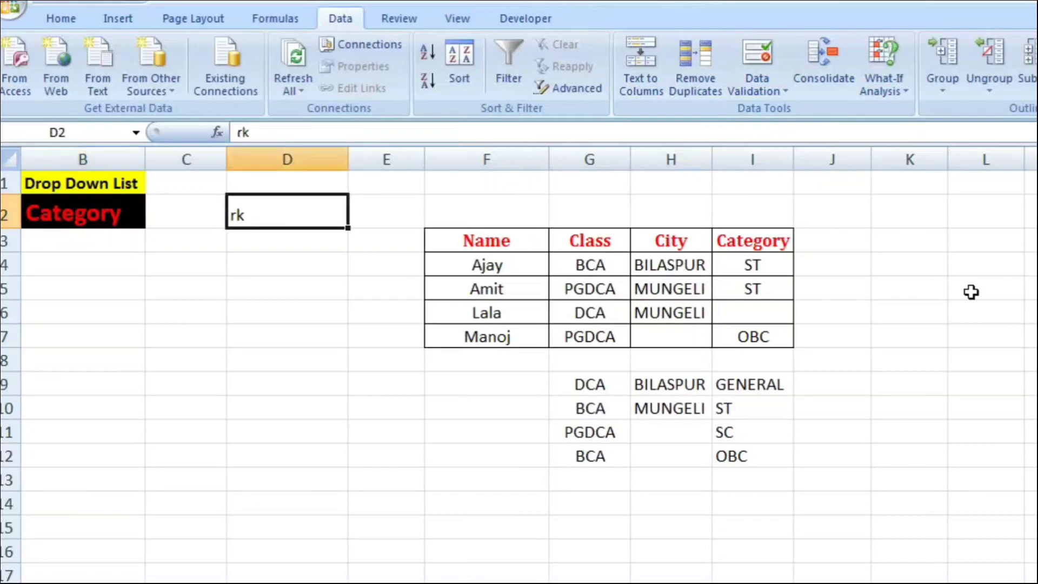
pyautogui.press('BackSpace')
pyautogui.write('rk')
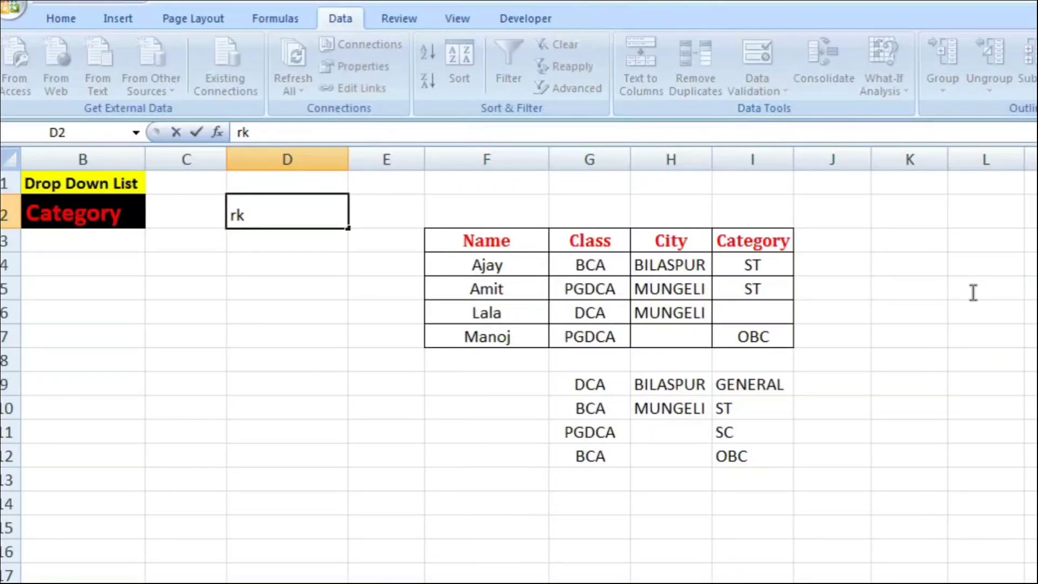
pyautogui.press('Escape')
# Step: Examine the category options offered by the drop-down list in cell C2
pyautogui.press('Left')
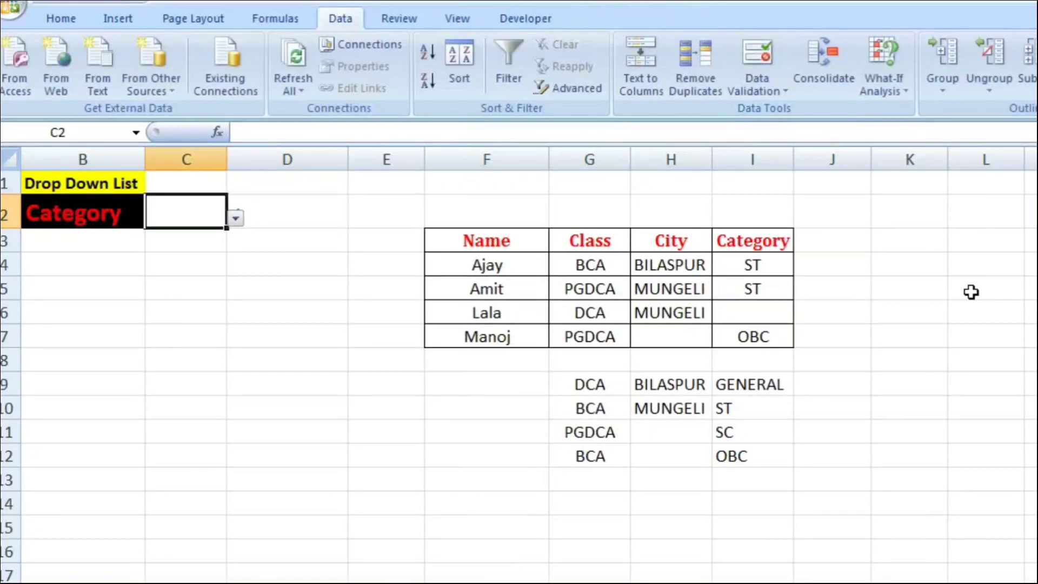
pyautogui.hotkey('alt', 'Down')
pyautogui.press('Down')
pyautogui.press('Down')
pyautogui.press('Down')
pyautogui.press('Down')
pyautogui.press('Up')
pyautogui.press('Up')
pyautogui.press('Down')
pyautogui.press('Up')
pyautogui.press('Down')
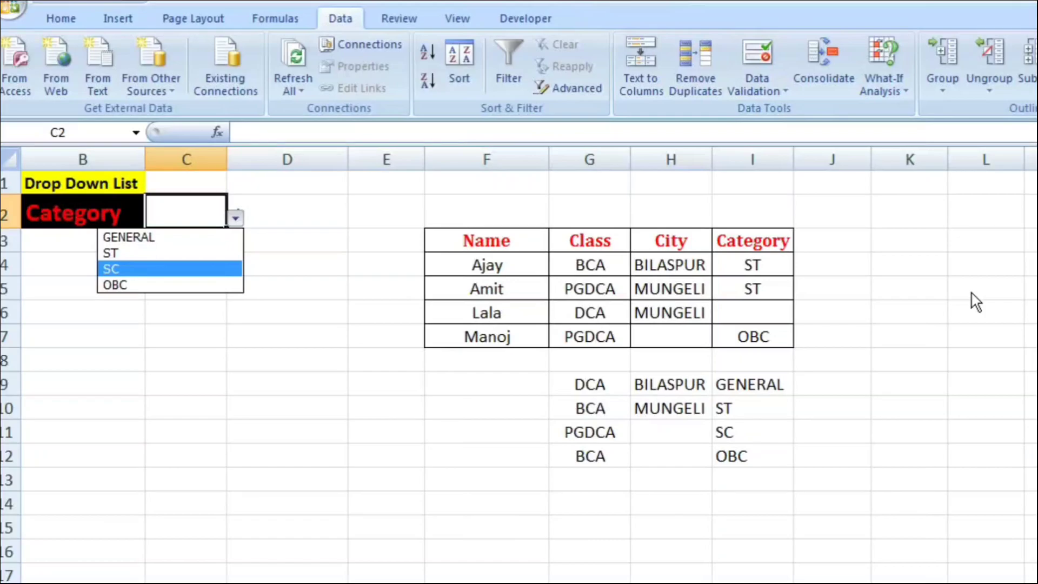
pyautogui.press('Up')
pyautogui.press('Up')
pyautogui.press('Escape')
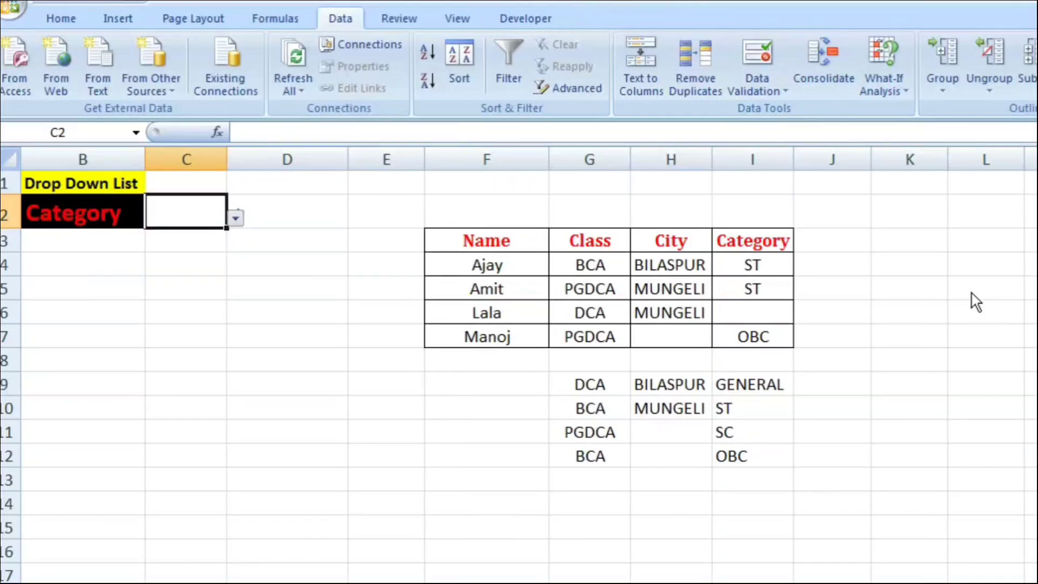
pyautogui.hotkey('alt', 'Down')
pyautogui.press('Escape')
pyautogui.hotkey('alt', 'Down')
pyautogui.press('Down')
pyautogui.press('Down')
pyautogui.press('Down')
pyautogui.press('Down')
pyautogui.press('Up')
pyautogui.press('Up')
pyautogui.press('Up')
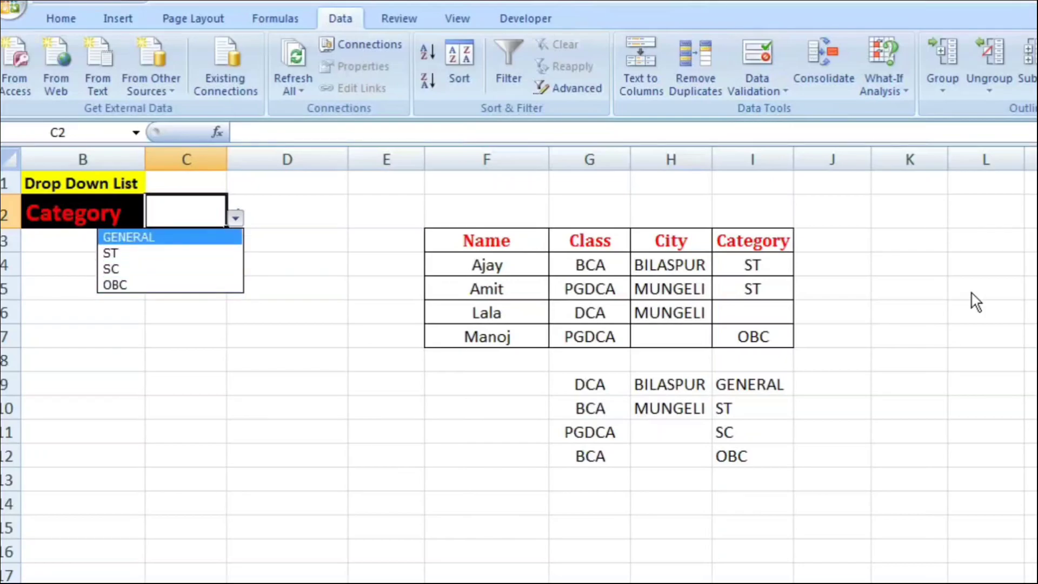
pyautogui.press('Down')
pyautogui.press('Down')
pyautogui.press('Down')
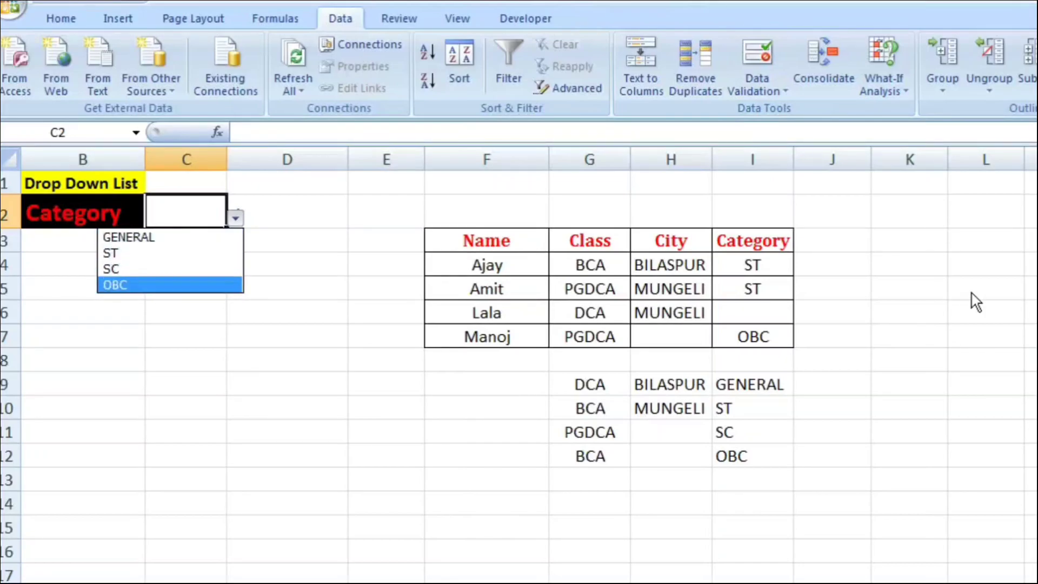
pyautogui.press('Up')
pyautogui.press('Up')
pyautogui.press('Up')
pyautogui.press('Escape')
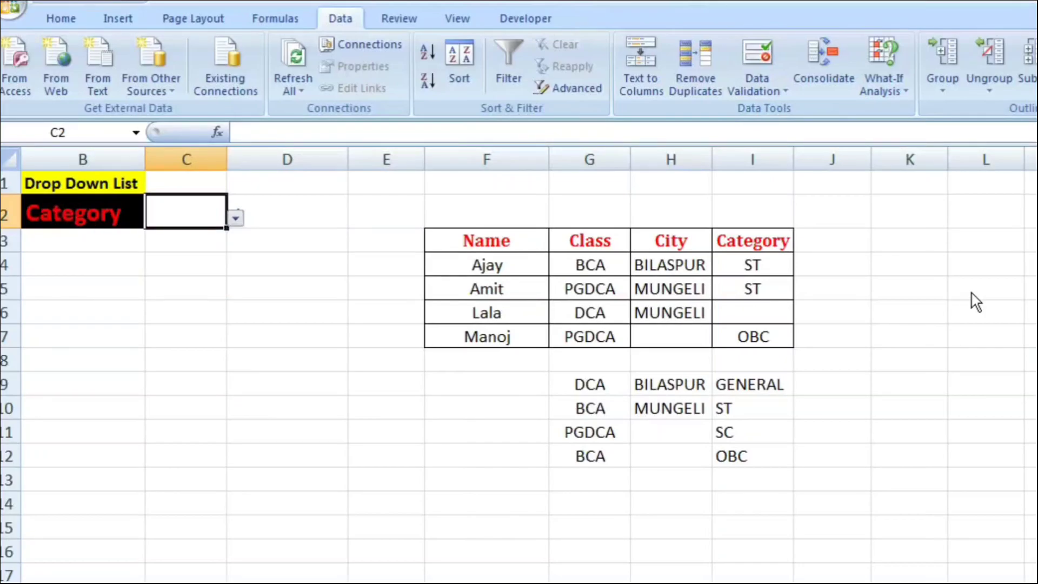
pyautogui.moveTo(590, 265); pyautogui.dragTo(753, 337)
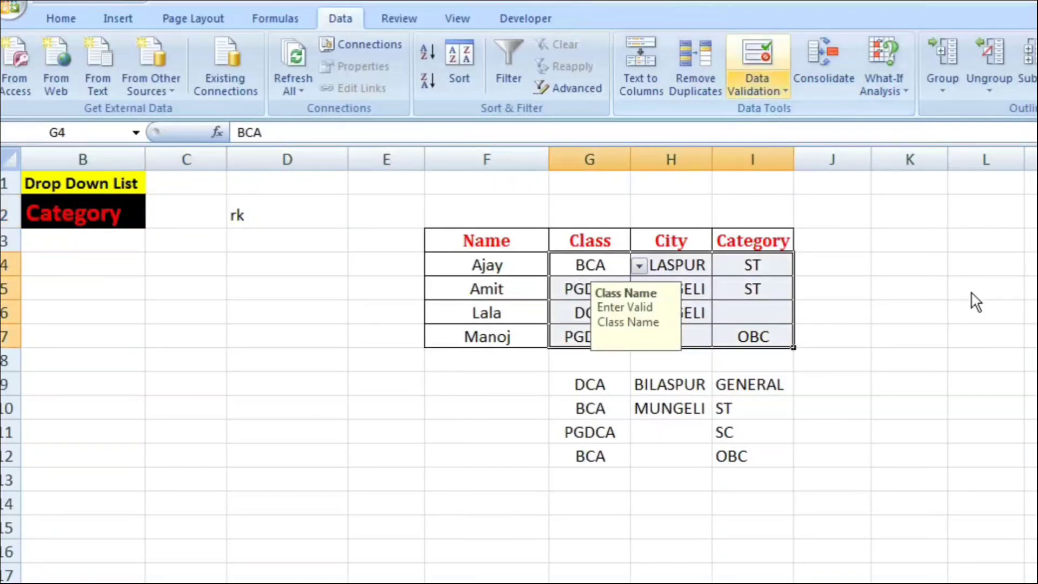
pyautogui.hotkey('alt', 'a')
pyautogui.press('v')
pyautogui.press('Up')
pyautogui.press('Return')
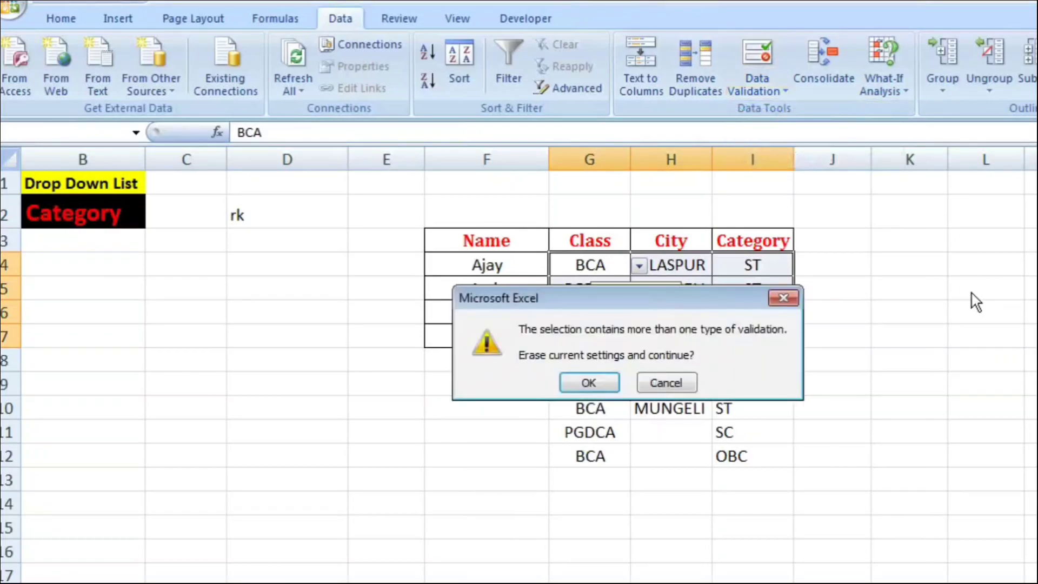
pyautogui.press('Escape')
pyautogui.press('Down')
pyautogui.press('Right')
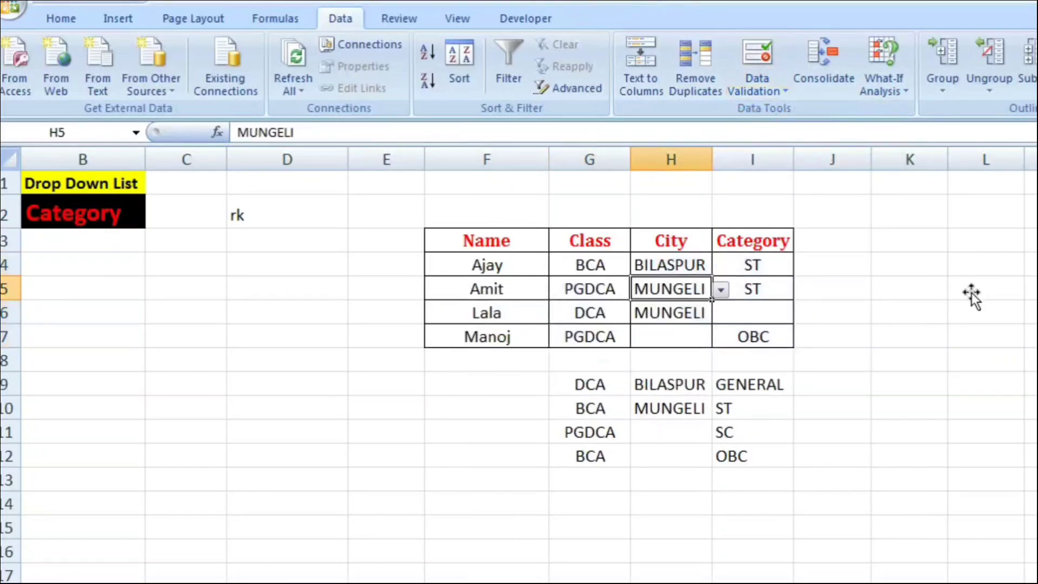
# Step: Clear all data validation from the Class cells G4:G7 and delete their contents
pyautogui.press('Up')
pyautogui.press('Left')
pyautogui.hotkey('shift', 'Down')
pyautogui.hotkey('shift', 'Down')
pyautogui.hotkey('shift', 'Down')
pyautogui.hotkey('alt', 'a')
pyautogui.press('v')
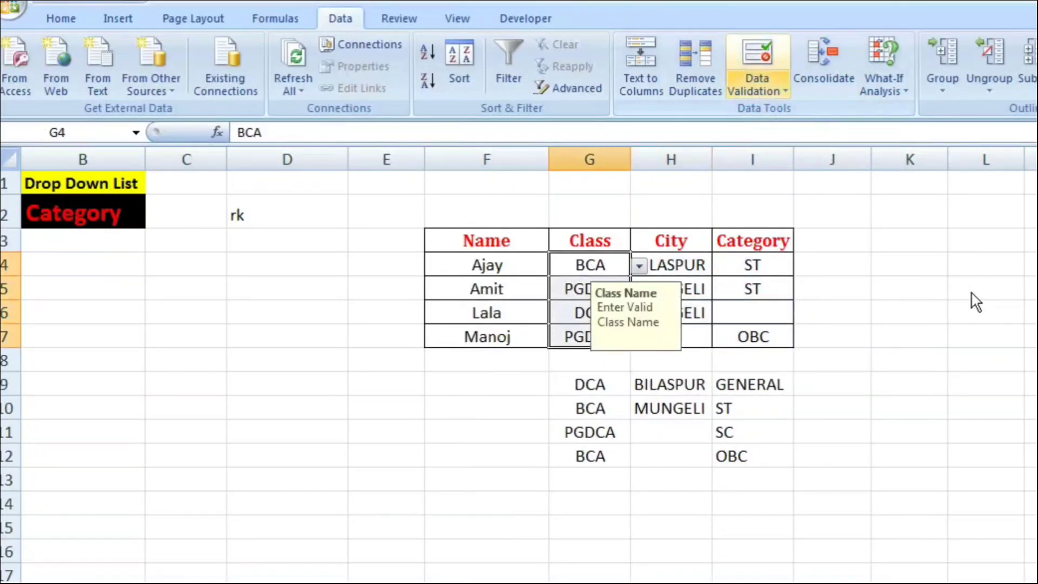
pyautogui.press('Down')
pyautogui.press('Return')
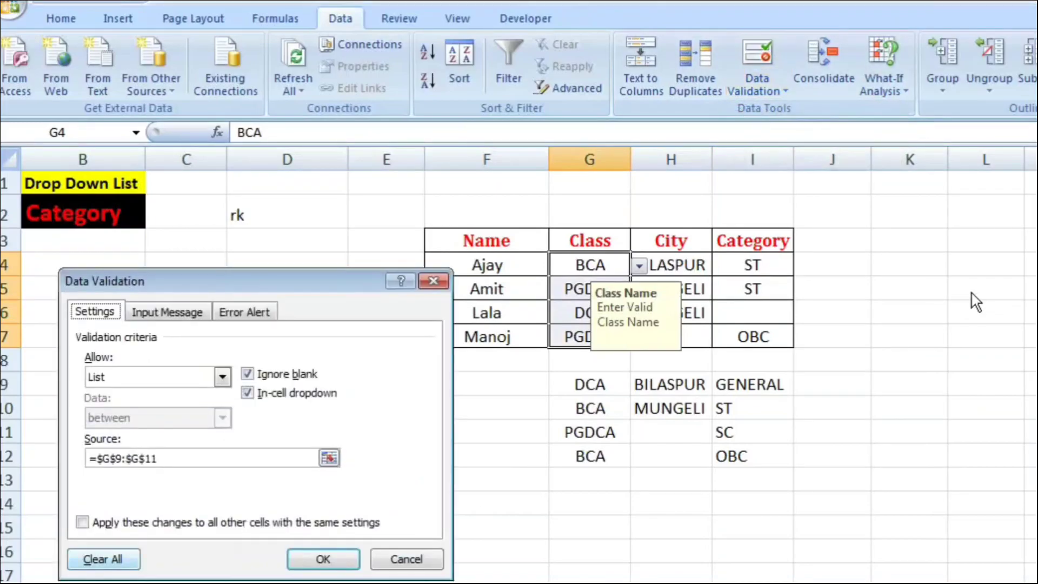
pyautogui.hotkey('alt', 'c')
pyautogui.press('Return')
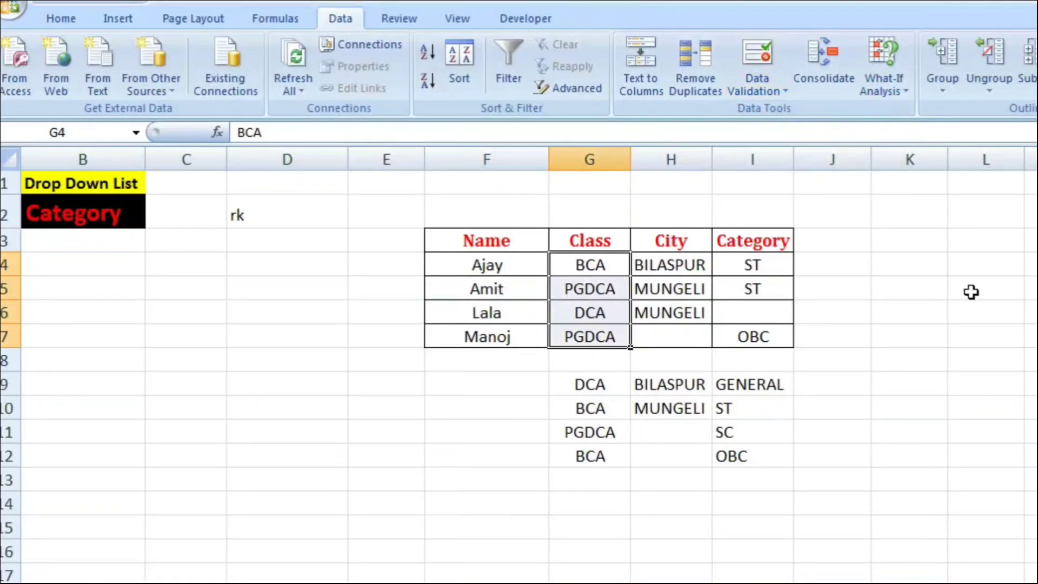
pyautogui.press('Delete')
# Step: Clear all data validation from the City cells H4:H6 and delete their contents
pyautogui.press('Right')
pyautogui.hotkey('shift', 'Right')
pyautogui.hotkey('shift', 'Down')
pyautogui.hotkey('shift', 'Down')
pyautogui.hotkey('shift', 'Down')
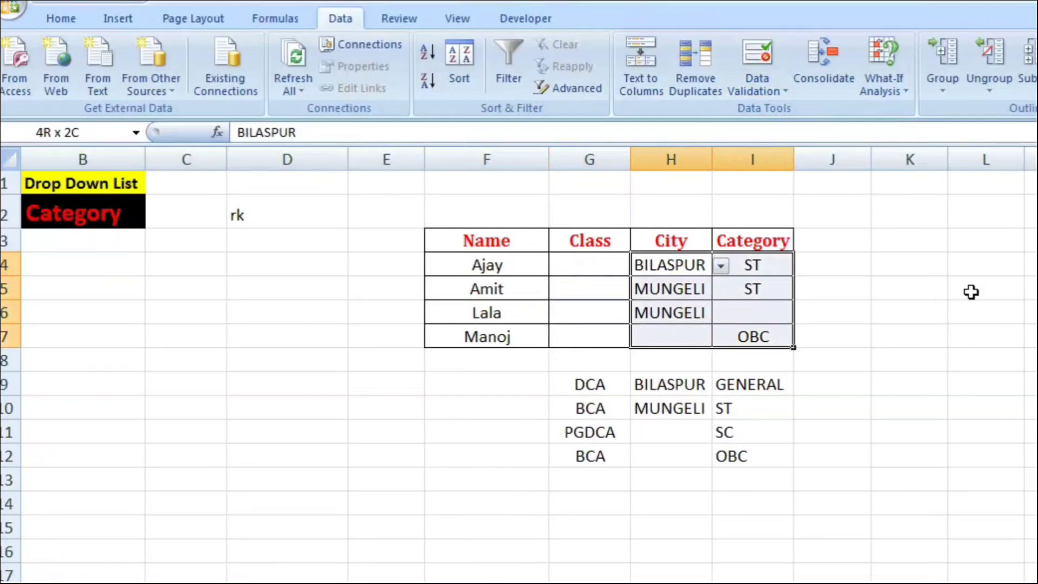
pyautogui.hotkey('shift', 'Up')
pyautogui.hotkey('shift', 'Left')
pyautogui.hotkey('alt', 'a')
pyautogui.press('v')
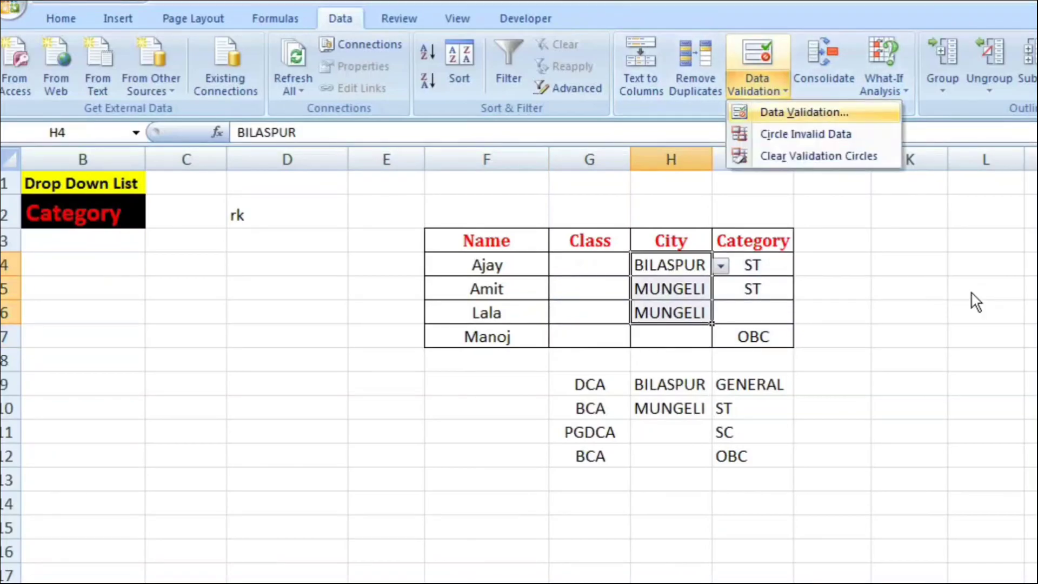
pyautogui.press('v')
pyautogui.hotkey('alt', 'c')
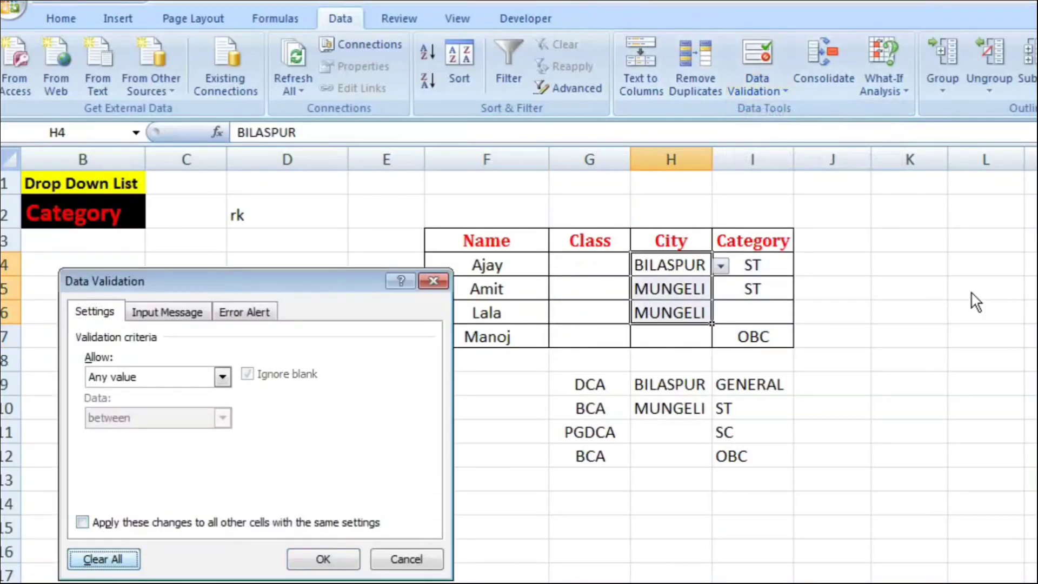
pyautogui.press('Return')
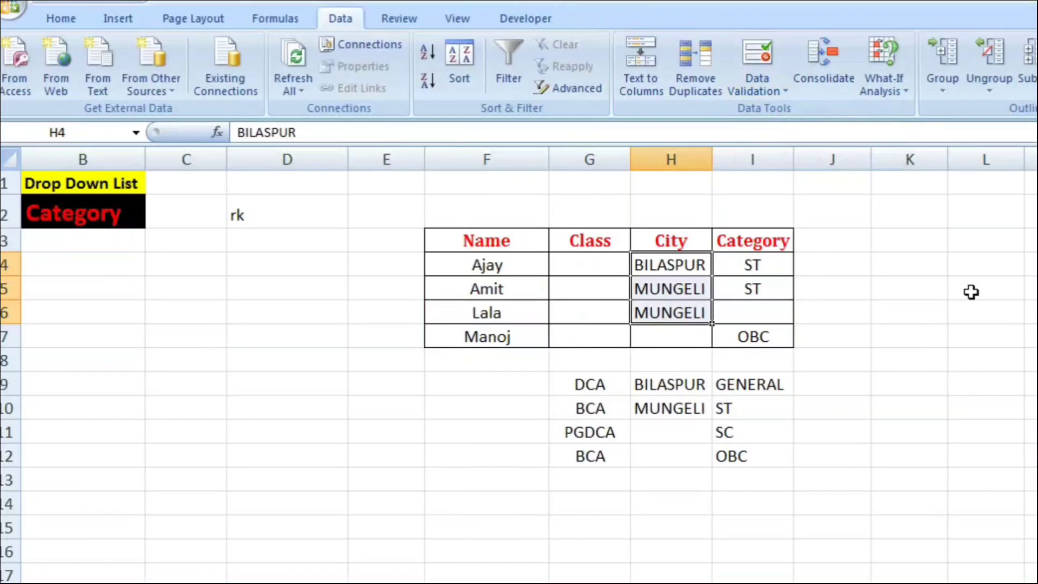
pyautogui.press('Delete')
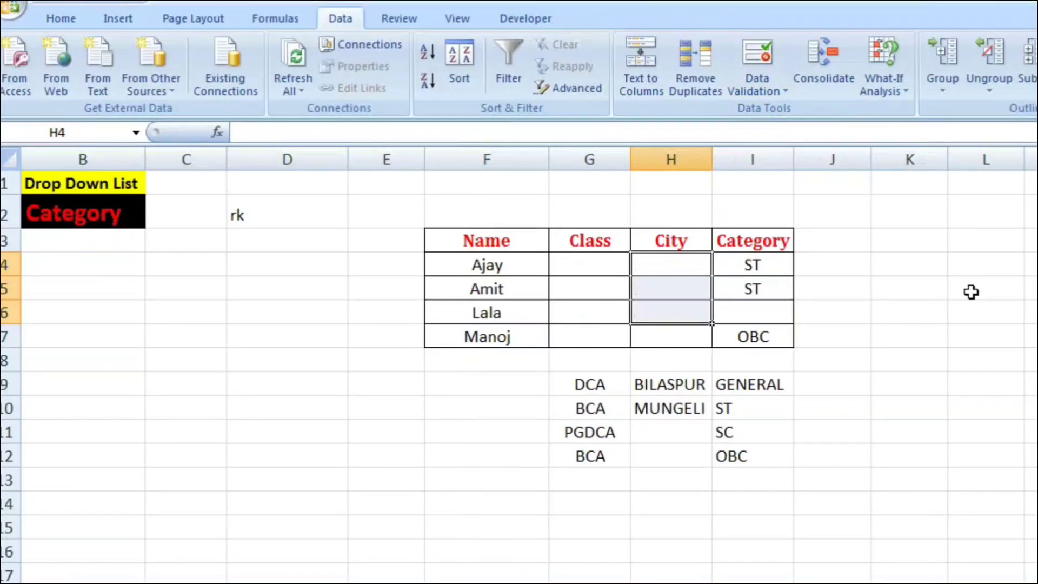
# Step: Clear all data validation from the Category cells I4:I7 and delete their contents
pyautogui.moveTo(752, 265); pyautogui.dragTo(752, 337)
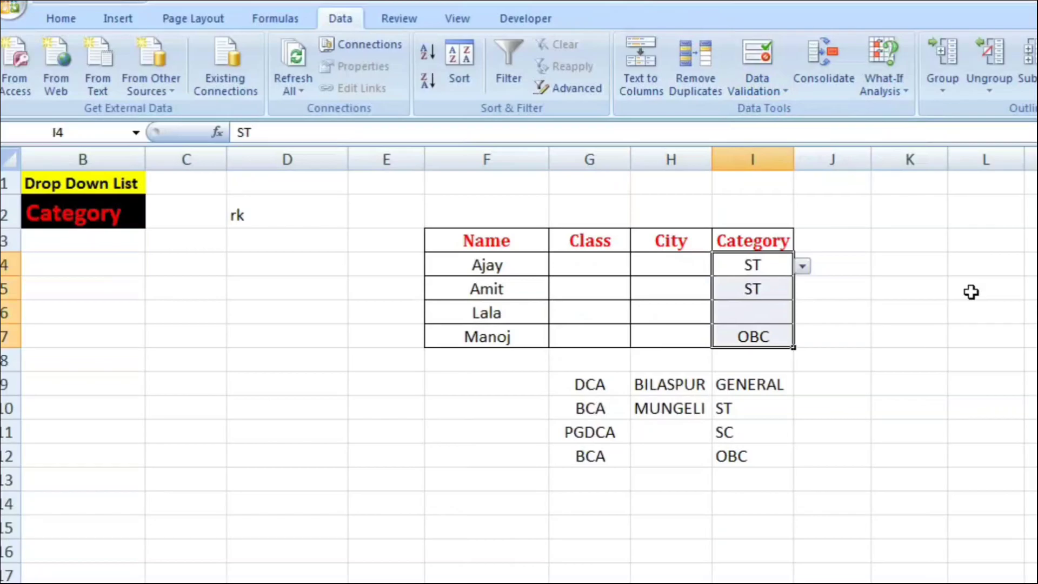
pyautogui.click(757, 86)
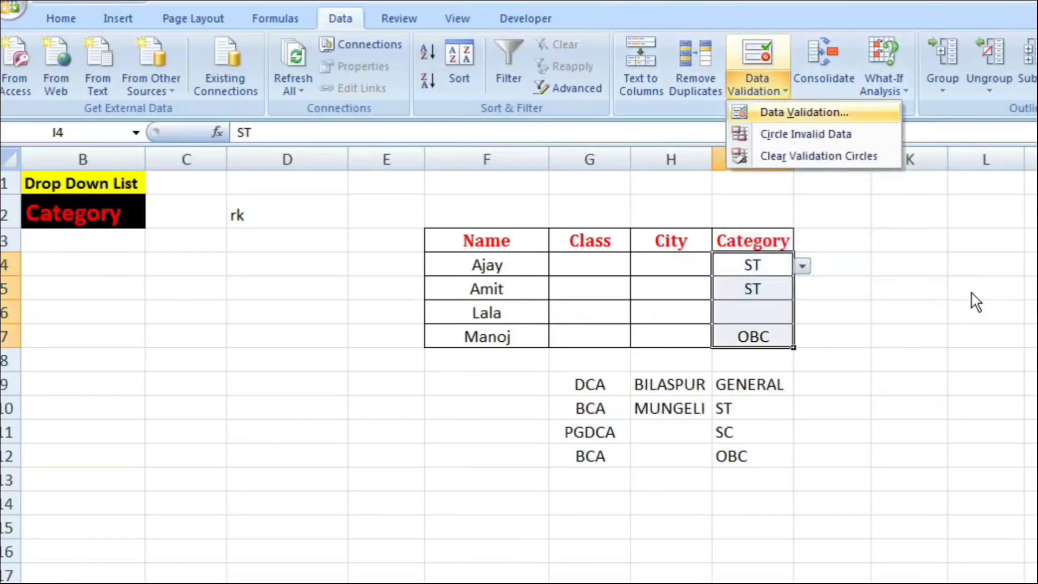
pyautogui.click(804, 111)
pyautogui.click(103, 559)
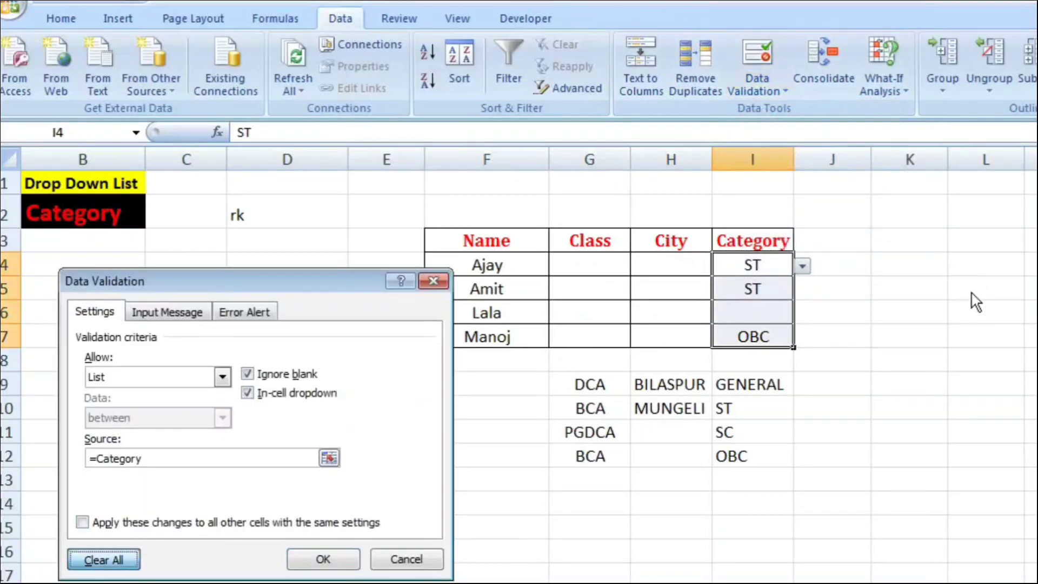
pyautogui.click(323, 558)
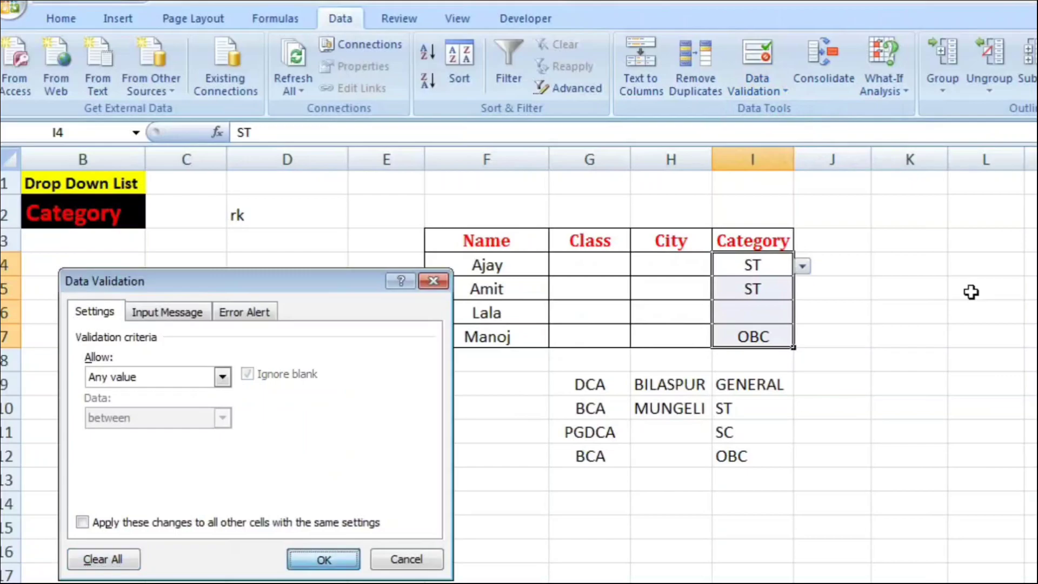
pyautogui.press('Delete')
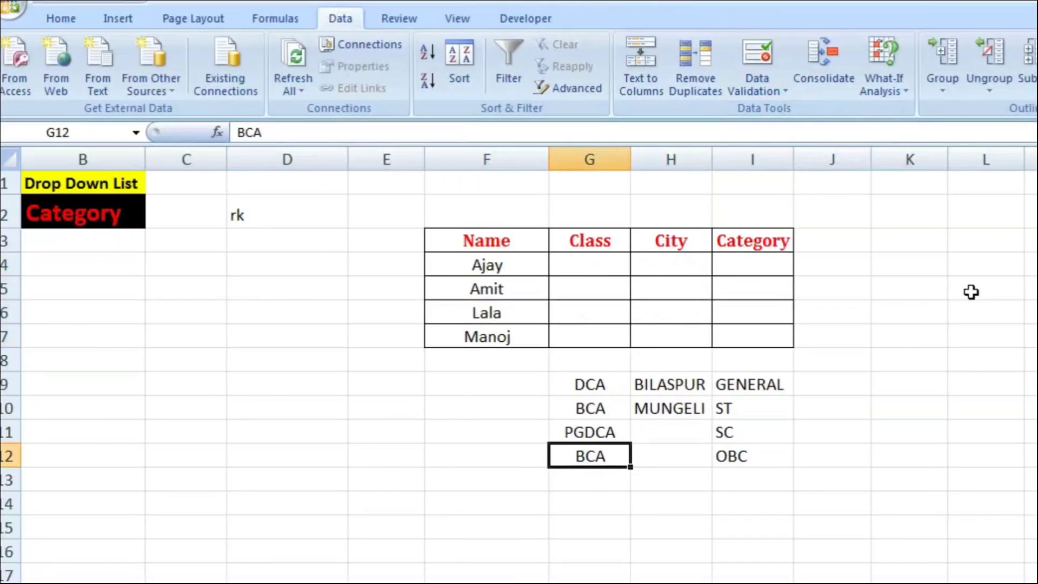
# Step: Delete the duplicate BCA entry in cell G12 from the class source list
pyautogui.press('Delete')
pyautogui.press('Up')
pyautogui.press('Up')
pyautogui.press('Up')
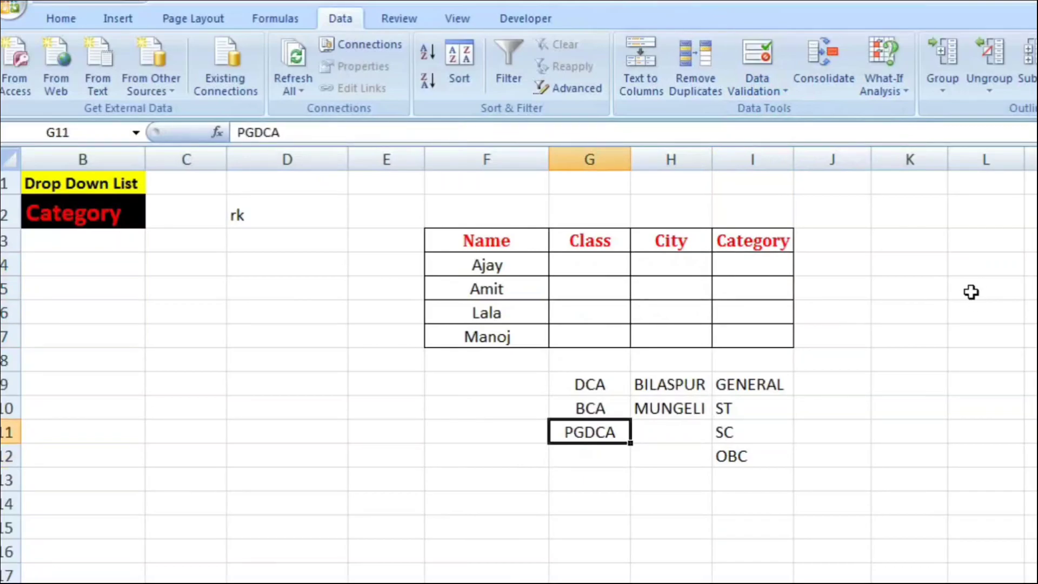
# Step: Review the source lists below the table: classes in G9:G11, cities in H9:H10 and categories in I9:I12
pyautogui.hotkey('shift', 'Down')
pyautogui.hotkey('shift', 'Down')
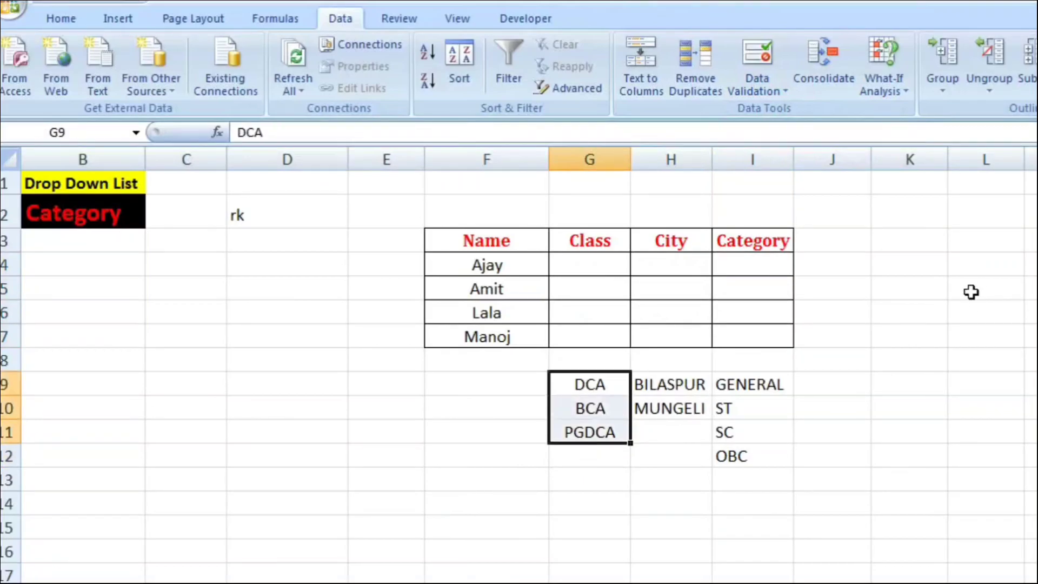
pyautogui.press('Right')
pyautogui.hotkey('shift', 'Down')
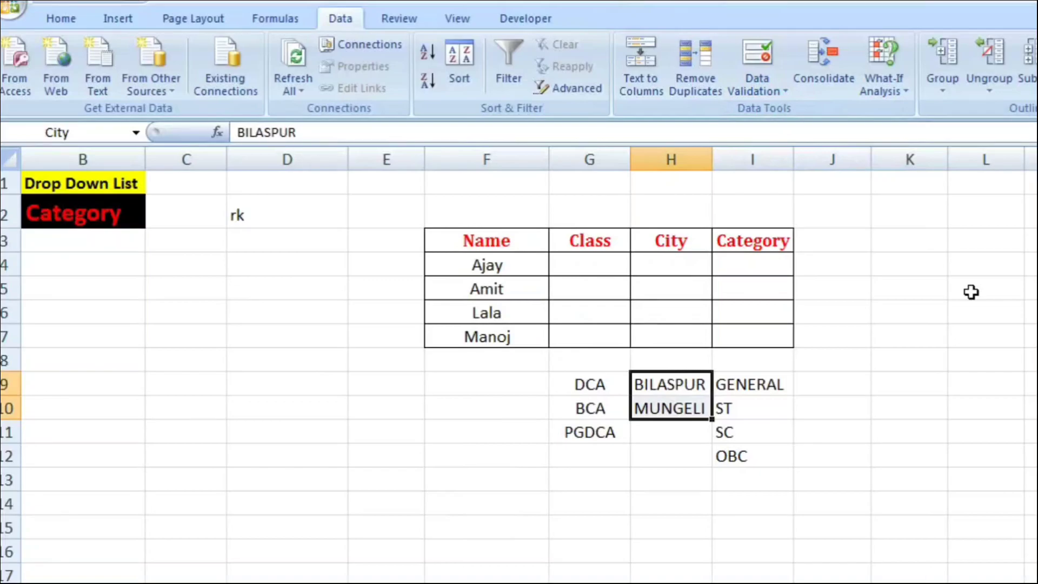
pyautogui.press('Right')
pyautogui.hotkey('shift', 'Down')
pyautogui.hotkey('shift', 'Down')
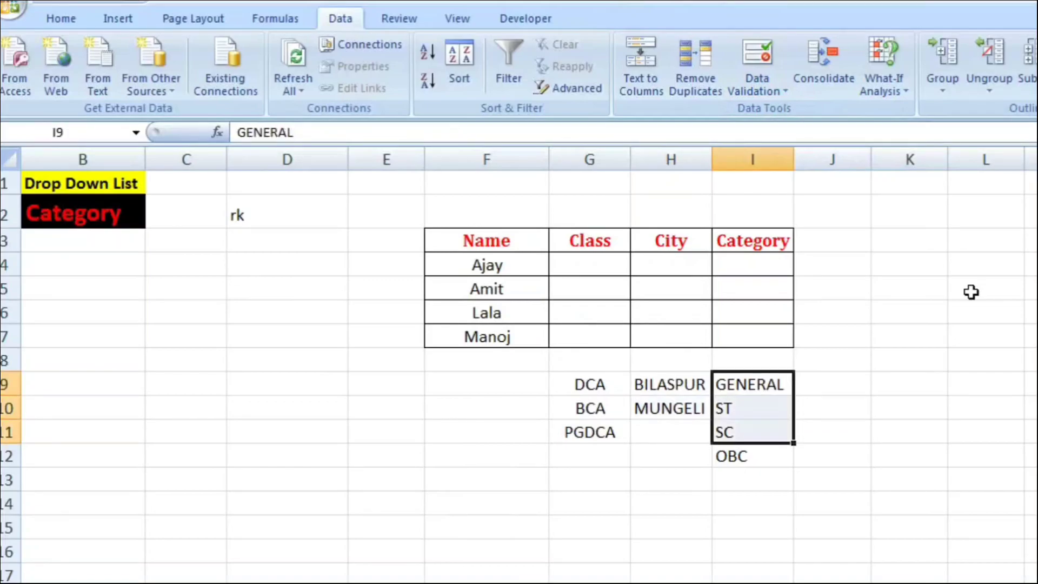
pyautogui.press('Down')
pyautogui.press('Down')
pyautogui.press('Down')
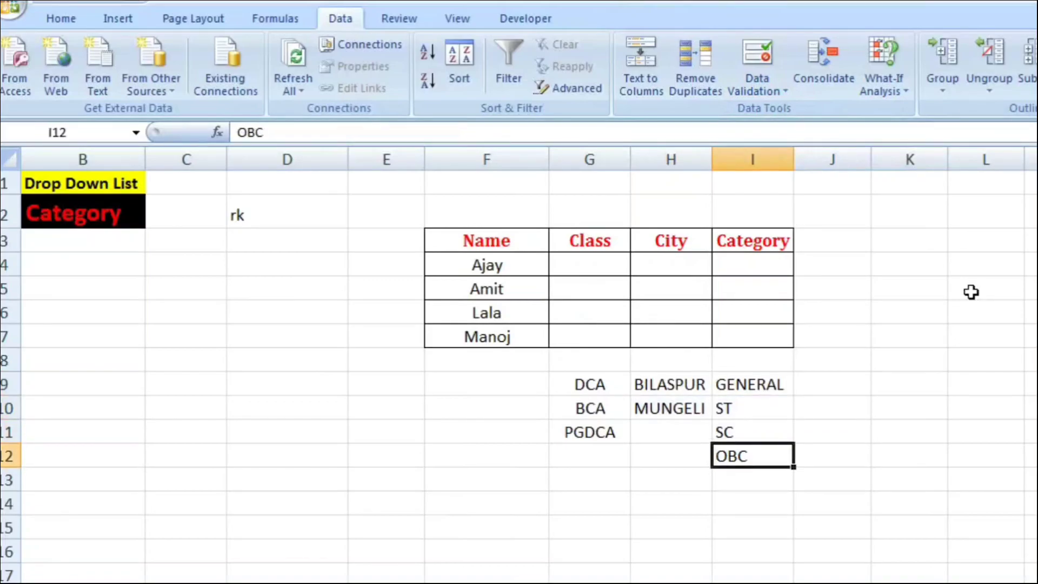
pyautogui.press('Up')
pyautogui.press('Up')
pyautogui.press('Up')
pyautogui.hotkey('shift', 'Down')
pyautogui.hotkey('shift', 'Down')
pyautogui.press('Down')
pyautogui.press('Down')
pyautogui.press('Down')
pyautogui.press('Down')
pyautogui.press('Down')
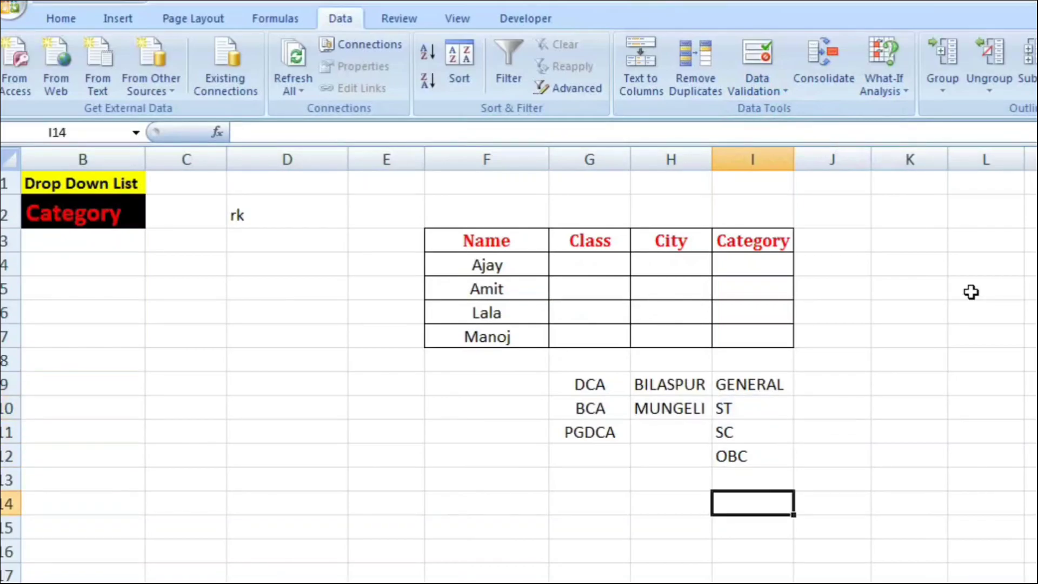
# Step: Restrict the Class cells G4:G7 to a list validation with the source range =$G$9:$G$11
pyautogui.press('Left')
pyautogui.press('Left')
pyautogui.press('Up')
pyautogui.press('Up')
pyautogui.press('Up')
pyautogui.press('Up')
pyautogui.press('Up')
pyautogui.press('Up')
pyautogui.press('Up')
pyautogui.press('Up')
pyautogui.press('Up')
pyautogui.press('Up')
pyautogui.hotkey('shift', 'Down')
pyautogui.hotkey('shift', 'Down')
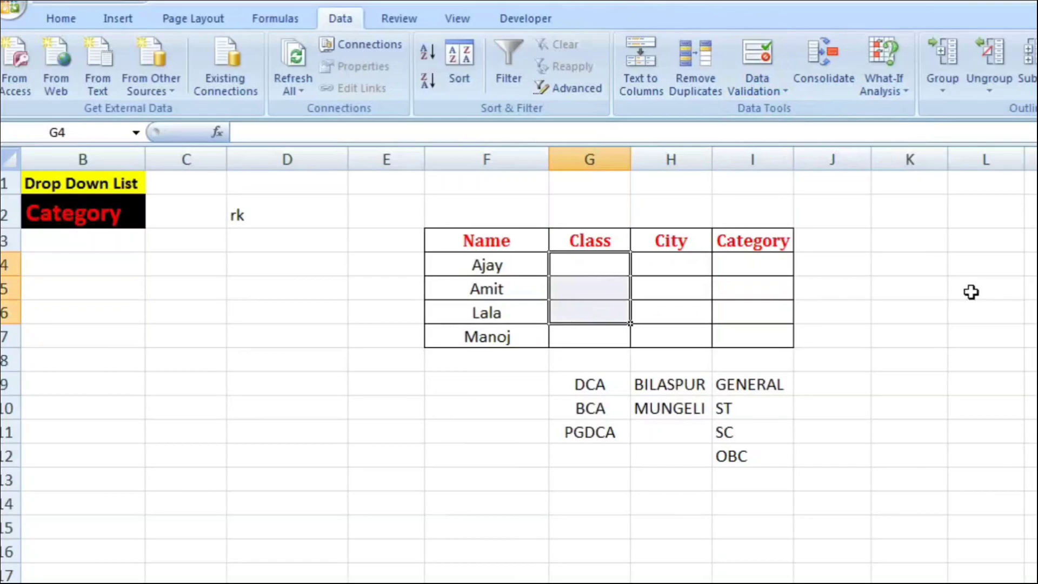
pyautogui.hotkey('shift', 'Up')
pyautogui.hotkey('shift', 'Up')
pyautogui.hotkey('shift', 'Down')
pyautogui.hotkey('shift', 'Down')
pyautogui.hotkey('shift', 'Down')
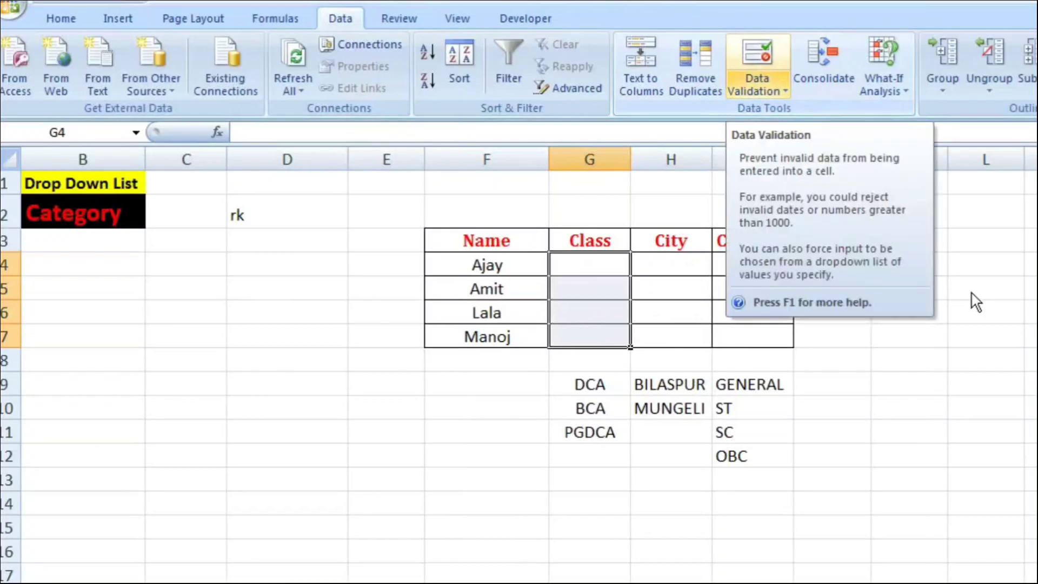
pyautogui.click(758, 91)
pyautogui.click(804, 112)
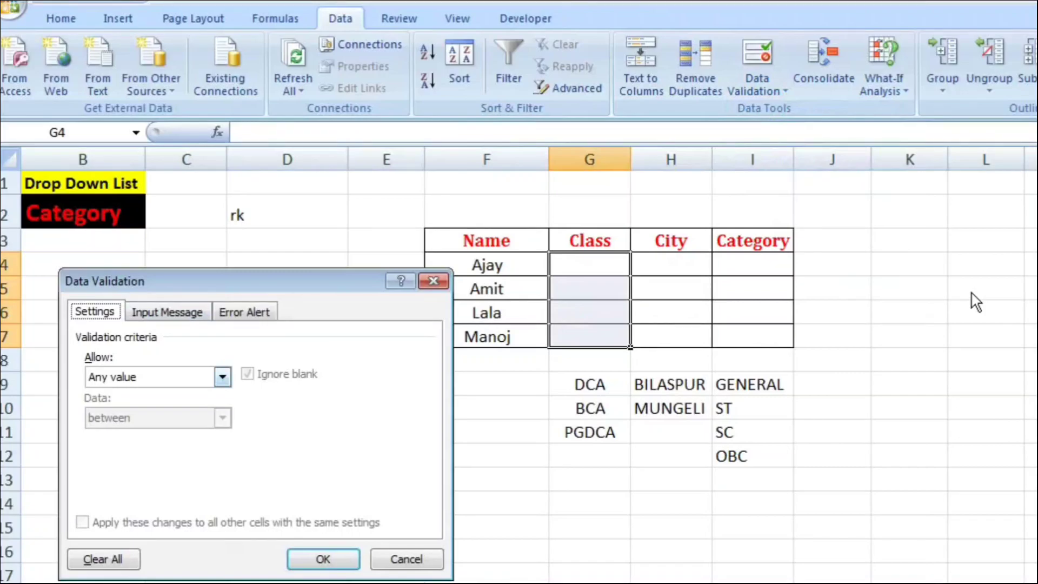
pyautogui.click(222, 377)
pyautogui.click(139, 433)
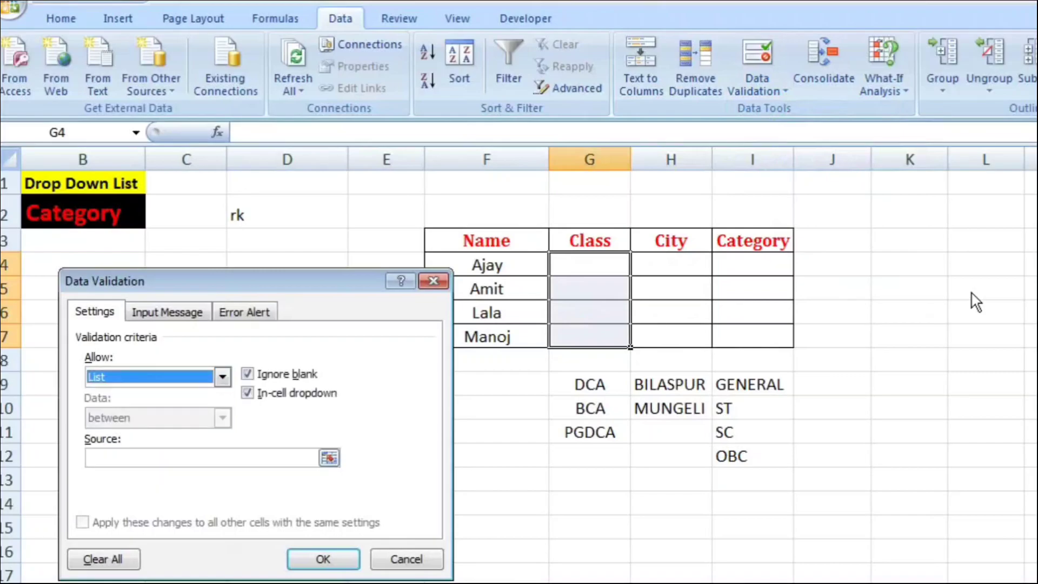
pyautogui.click(202, 458)
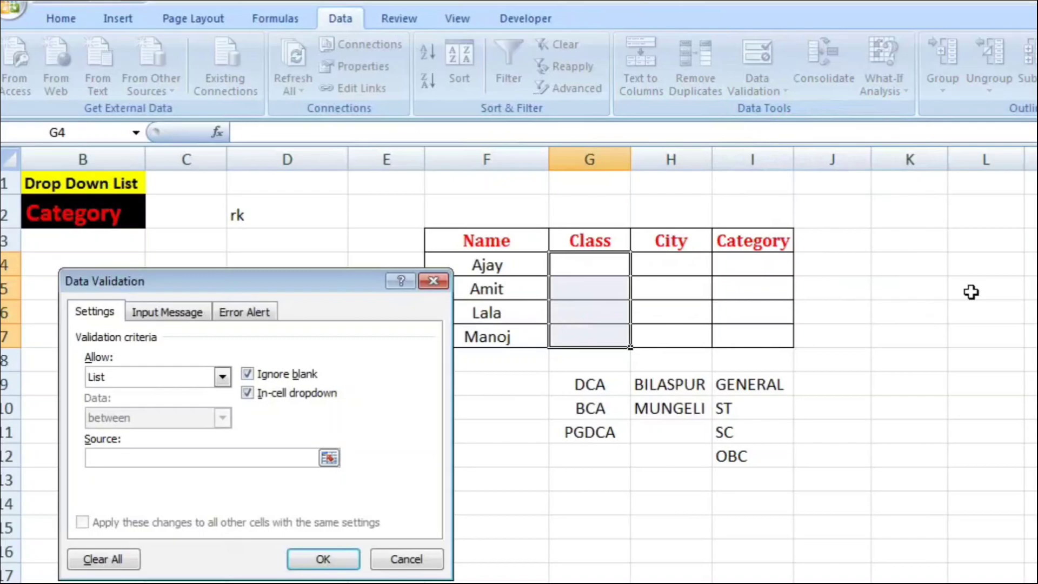
pyautogui.moveTo(590, 385); pyautogui.dragTo(612, 433)
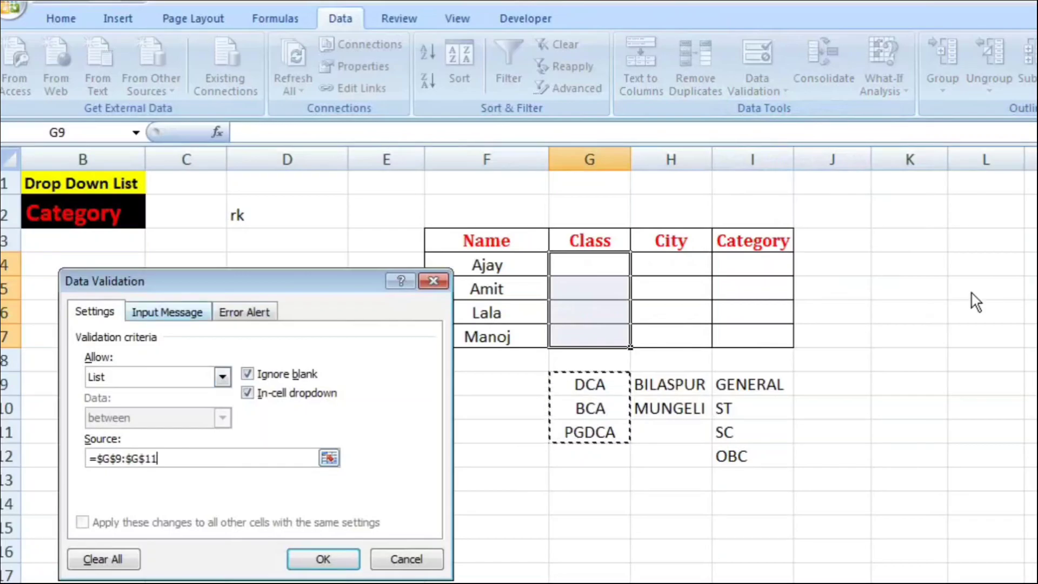
# Step: Give the input message for the Class cells the title Class
pyautogui.hotkey('ctrl', 'Tab')
pyautogui.hotkey('ctrl', 'shift', 'Tab')
pyautogui.hotkey('ctrl', 'Tab')
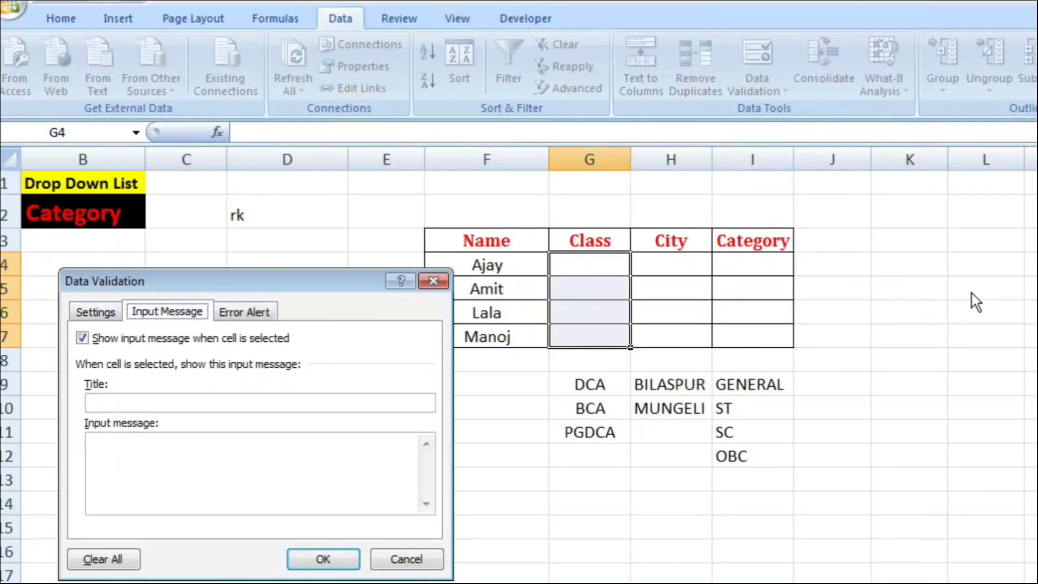
pyautogui.press('Tab')
pyautogui.press('Tab')
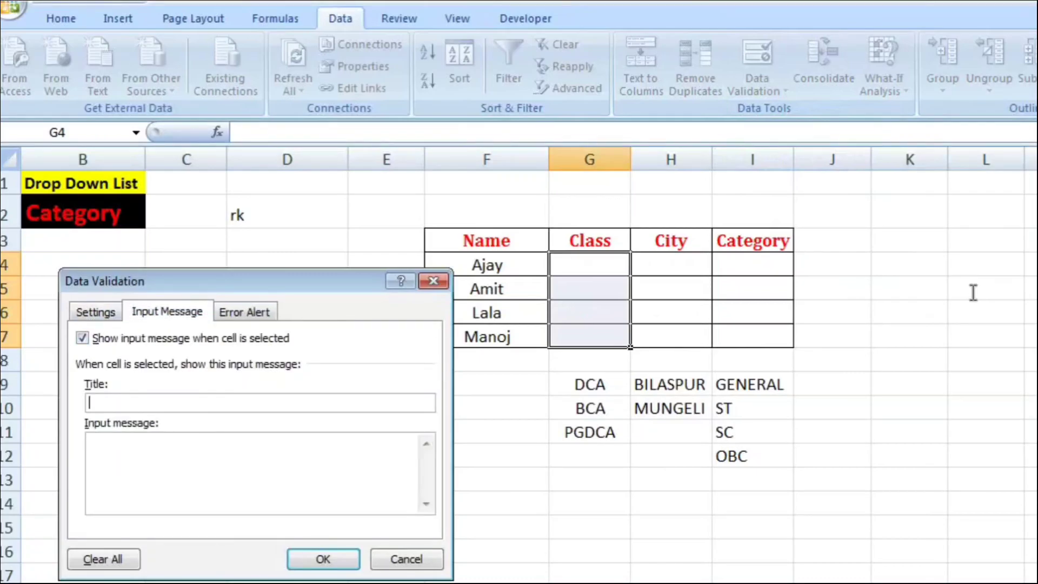
pyautogui.write('Cit')
pyautogui.press('BackSpace')
pyautogui.press('BackSpace')
pyautogui.write('lass Na')
pyautogui.press('BackSpace')
pyautogui.press('BackSpace')
# Step: Set the input message text for the Class cells to "Enter Valid Class Name"
pyautogui.press('Tab')
pyautogui.write('Enter Valid')
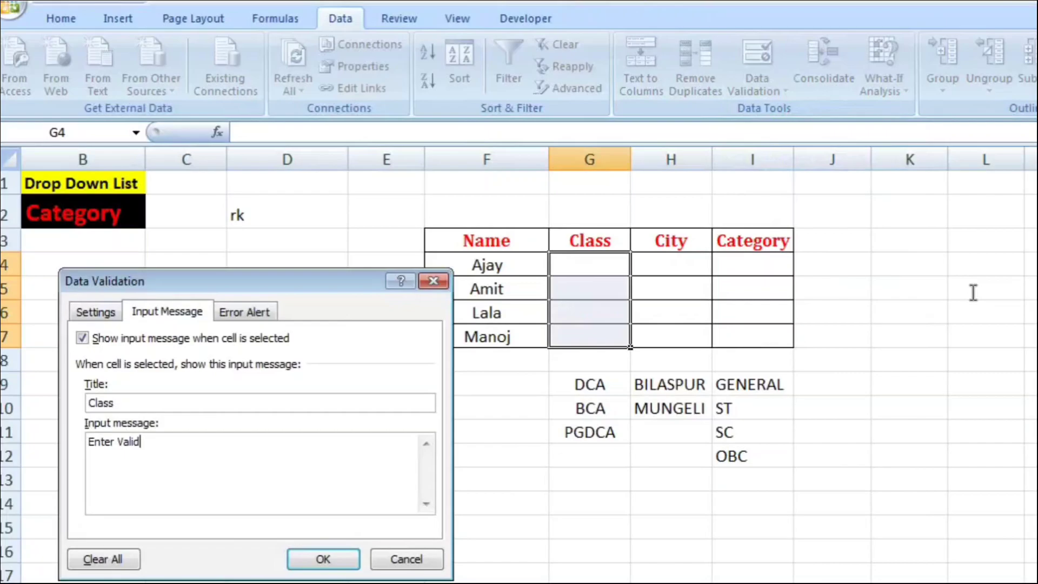
pyautogui.write('Class name')
pyautogui.press('BackSpace')
pyautogui.press('BackSpace')
pyautogui.press('BackSpace')
pyautogui.press('BackSpace')
pyautogui.write('Name')
# Step: Set the error alert title for the Class cells to "Invalid Class"
pyautogui.hotkey('ctrl', 'Tab')
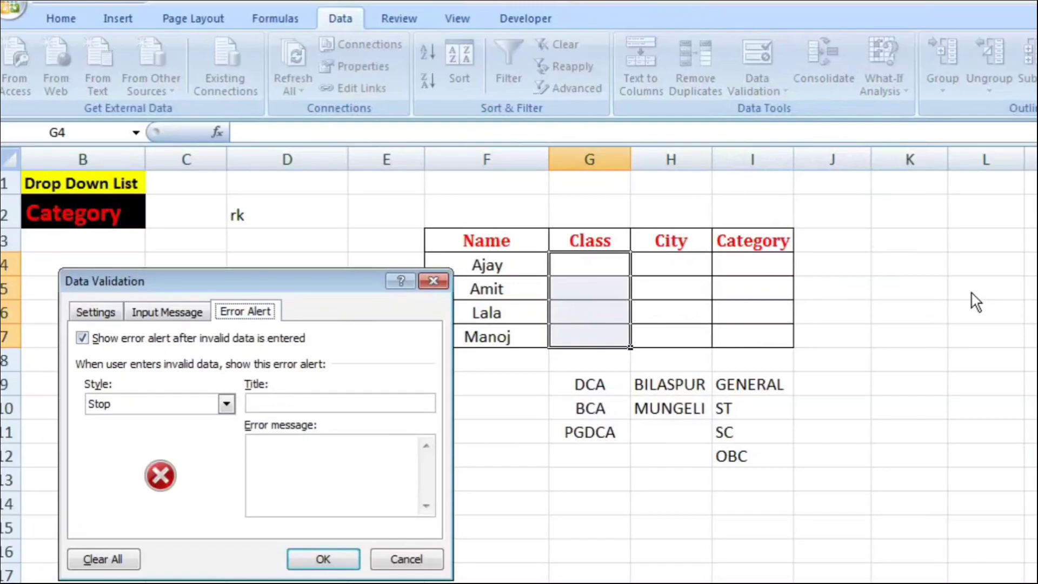
pyautogui.hotkey('alt', 't')
pyautogui.write('Inval')
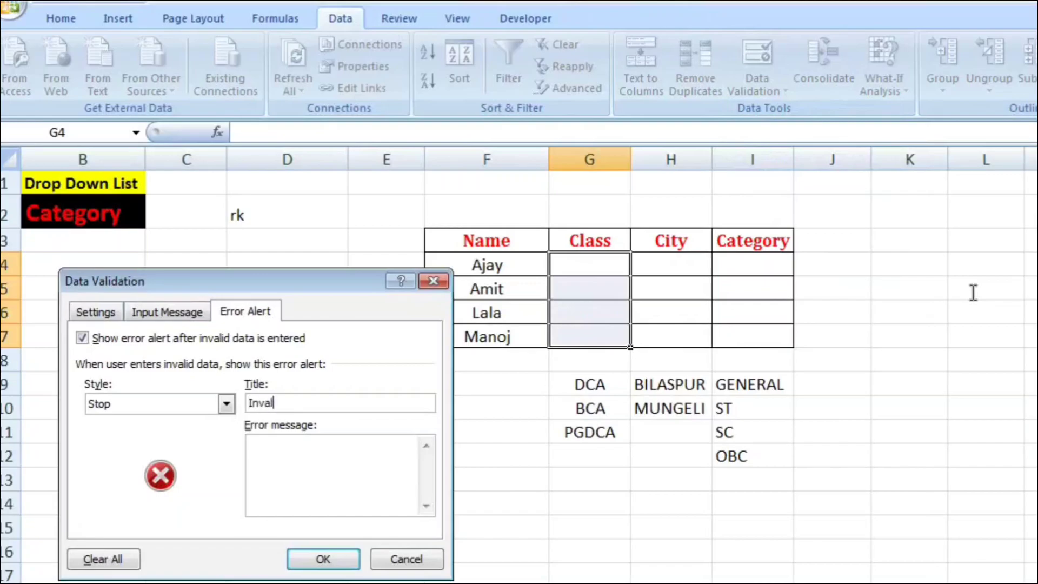
pyautogui.write('id Class')
# Step: Set the error message to "You are Enter Invalid Class Name" and apply the validation to the Class cells
pyautogui.press('Tab')
pyautogui.write('Enter')
pyautogui.hotkey('shift', 'Home')
pyautogui.press('BackSpace')
pyautogui.write('You are Enter')
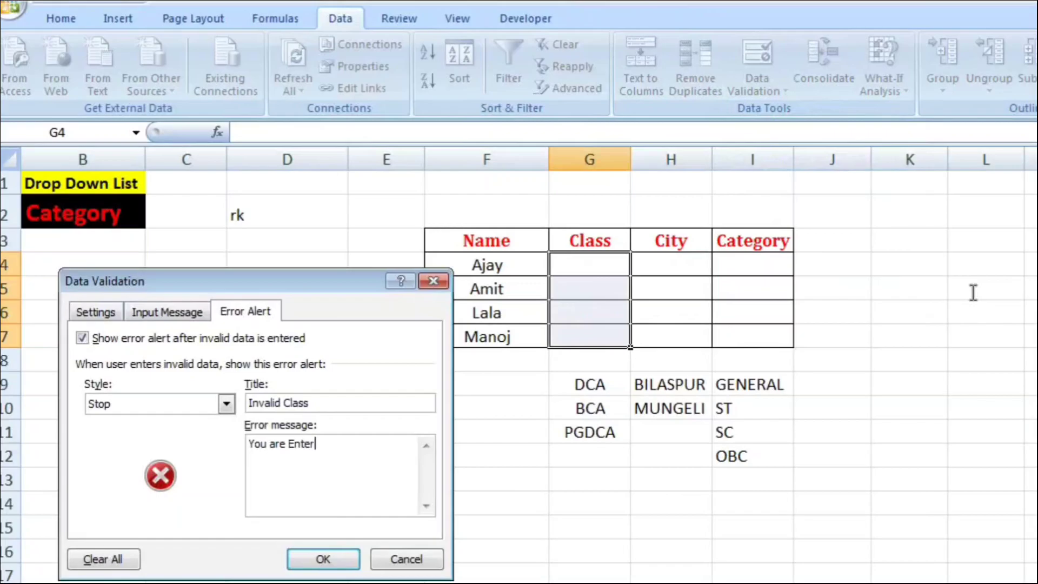
pyautogui.write(' Invalid Class Name')
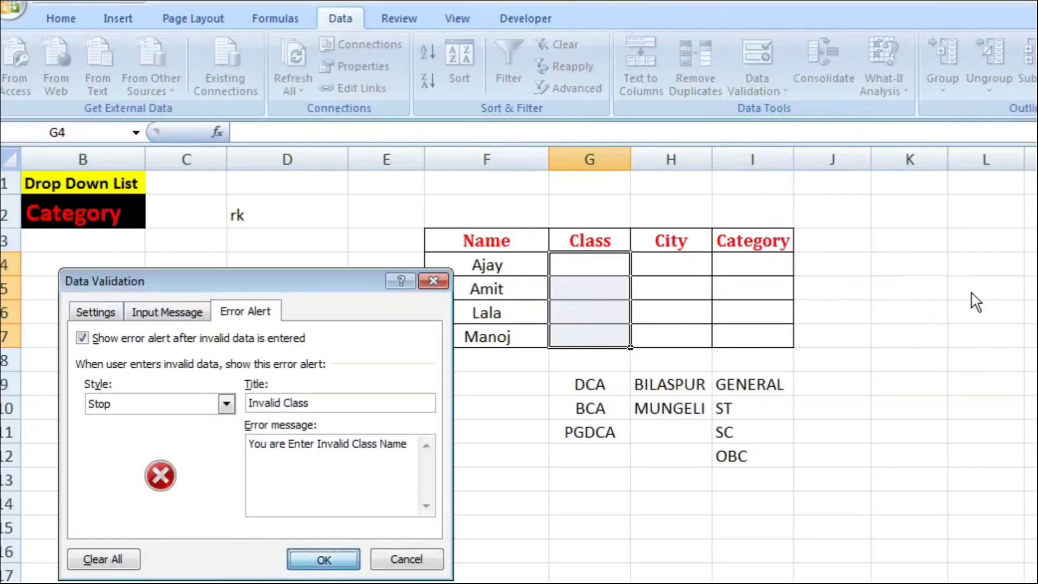
pyautogui.press('Return')
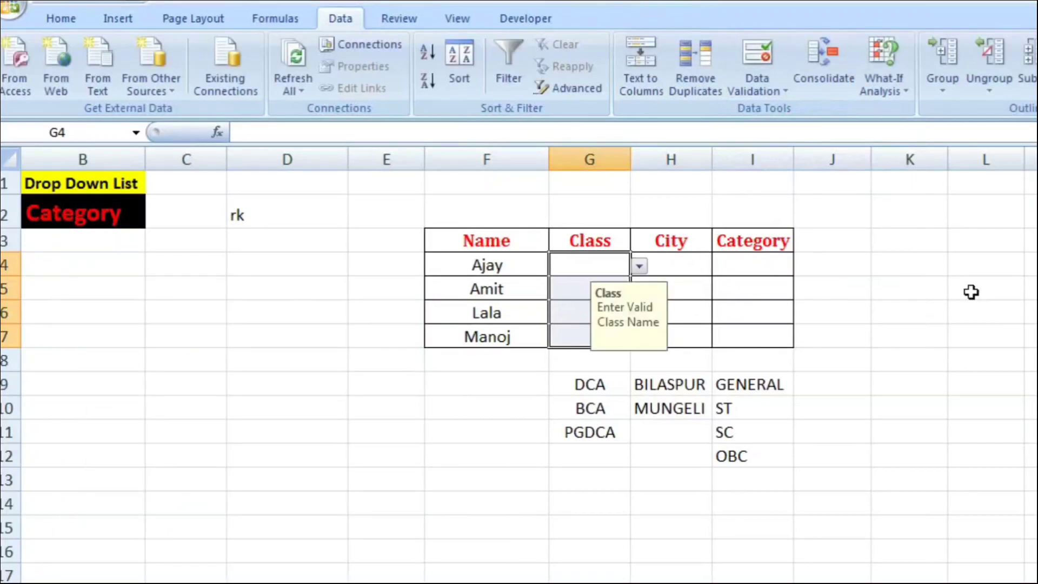
# Step: Examine the drop-down arrow and input message on each Class cell from G4 to G7
pyautogui.press('Down')
pyautogui.press('Down')
pyautogui.press('Down')
pyautogui.press('Down')
pyautogui.press('Down')
pyautogui.press('Left')
pyautogui.press('Up')
pyautogui.press('Up')
pyautogui.press('Up')
pyautogui.press('Up')
pyautogui.press('Up')
pyautogui.press('Right')
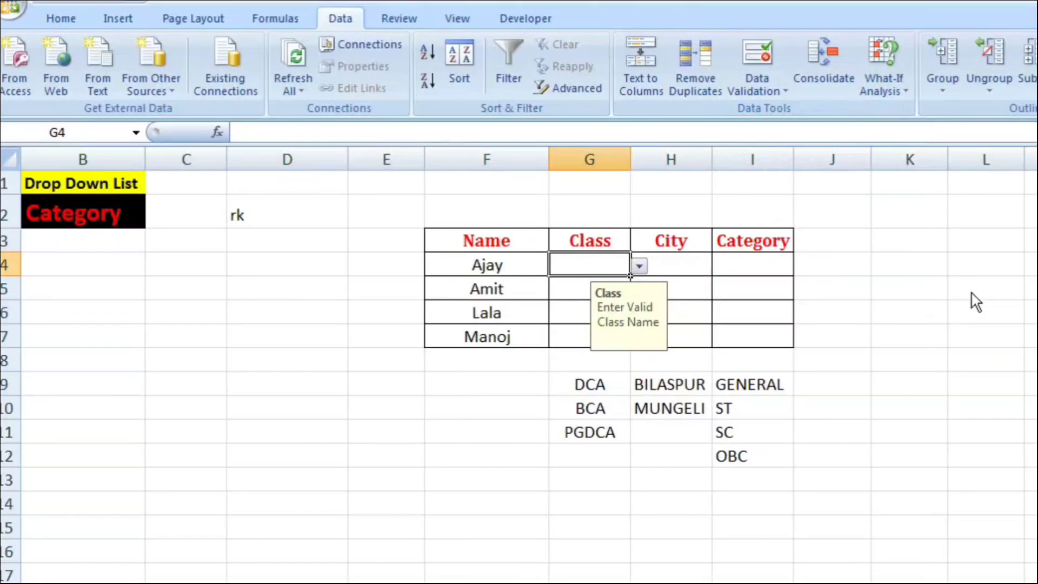
# Step: Choose BCA for cell G4 and DCA for cell G5 from their Class drop-down lists
pyautogui.hotkey('alt', 'Down')
pyautogui.press('Down')
pyautogui.press('Down')
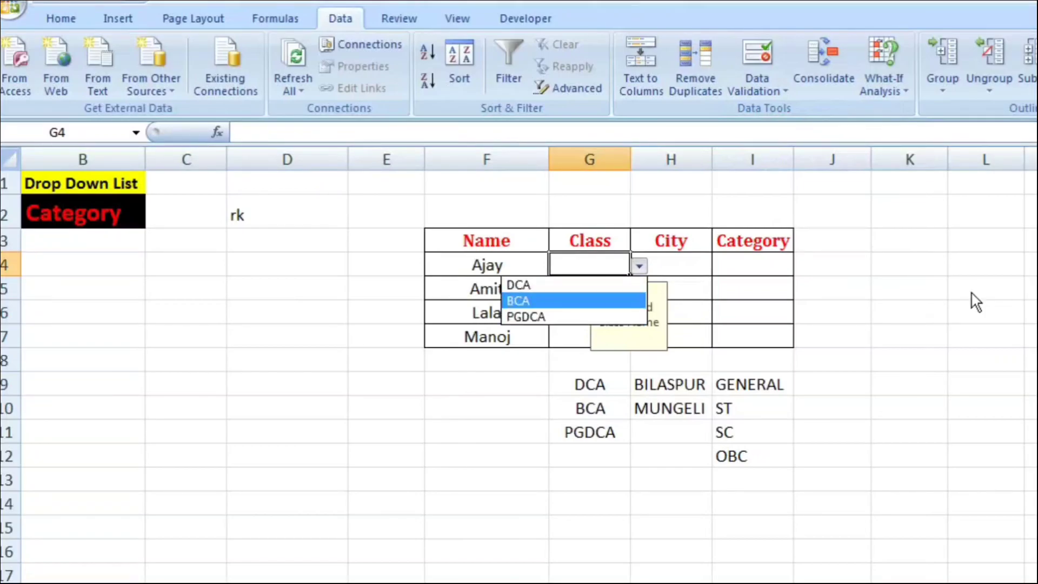
pyautogui.press('Return')
pyautogui.press('Down')
pyautogui.hotkey('alt', 'Down')
pyautogui.press('Down')
pyautogui.press('Down')
pyautogui.press('Up')
pyautogui.press('Return')
pyautogui.press('Down')
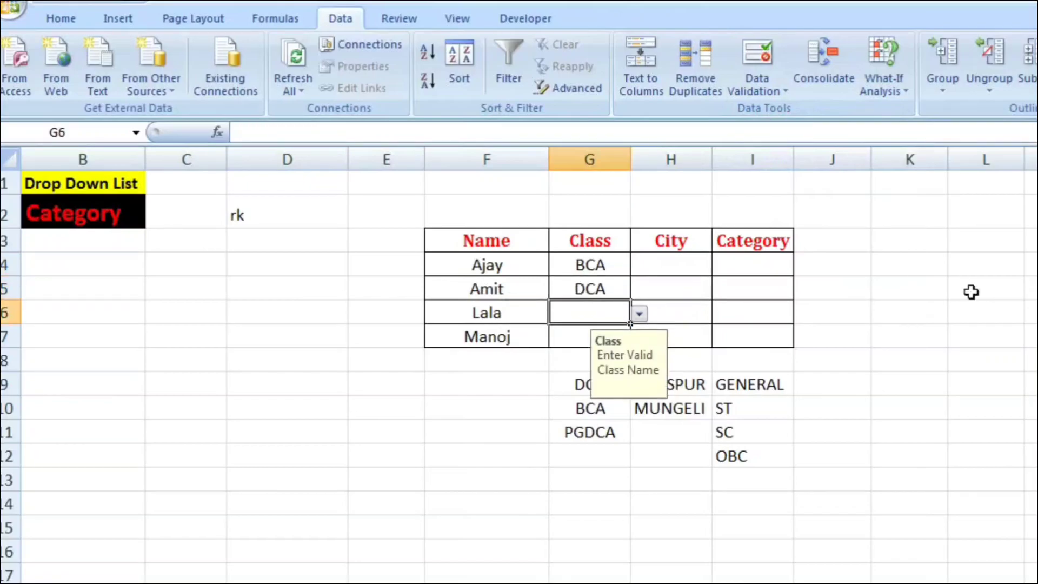
# Step: Choose PGDCA for cell G6 from its Class drop-down list
pyautogui.hotkey('alt', 'Down')
pyautogui.press('Down')
pyautogui.press('Down')
pyautogui.press('Down')
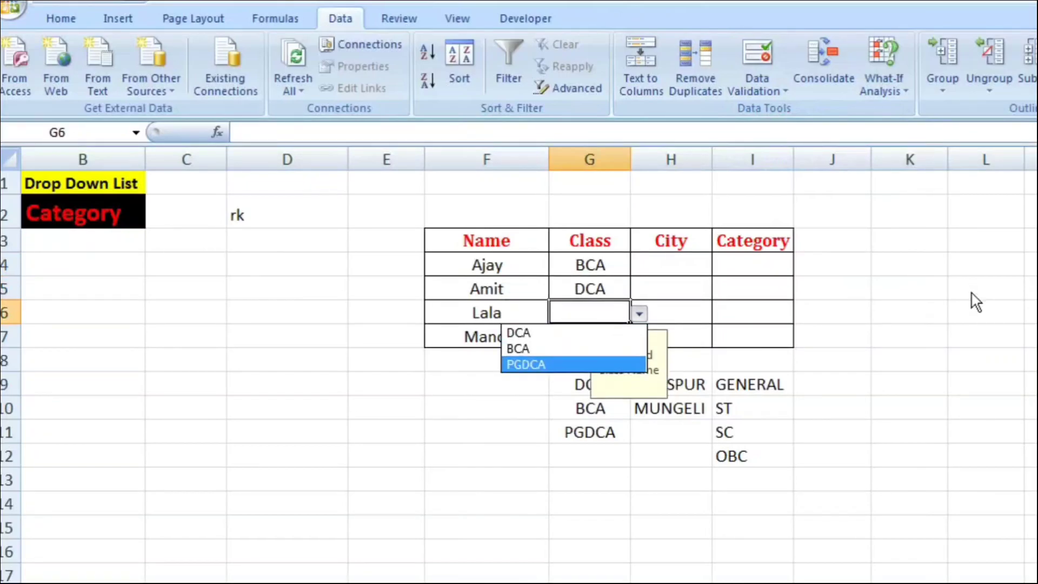
pyautogui.press('Return')
pyautogui.press('Down')
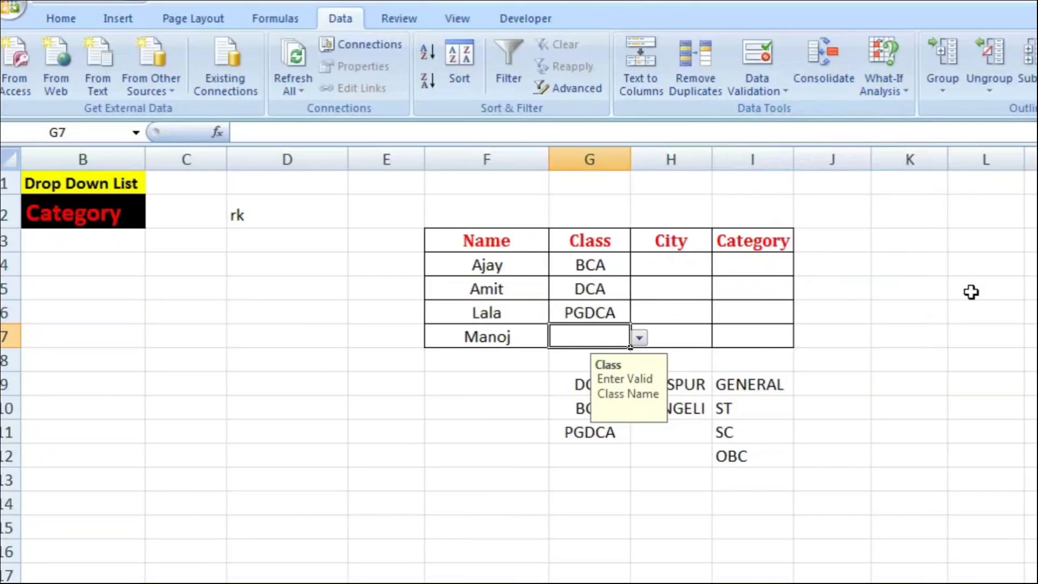
# Step: Try to enter the unlisted class bsc in cell G7 to test the error alert, then cancel the entry
pyautogui.write('bsc')
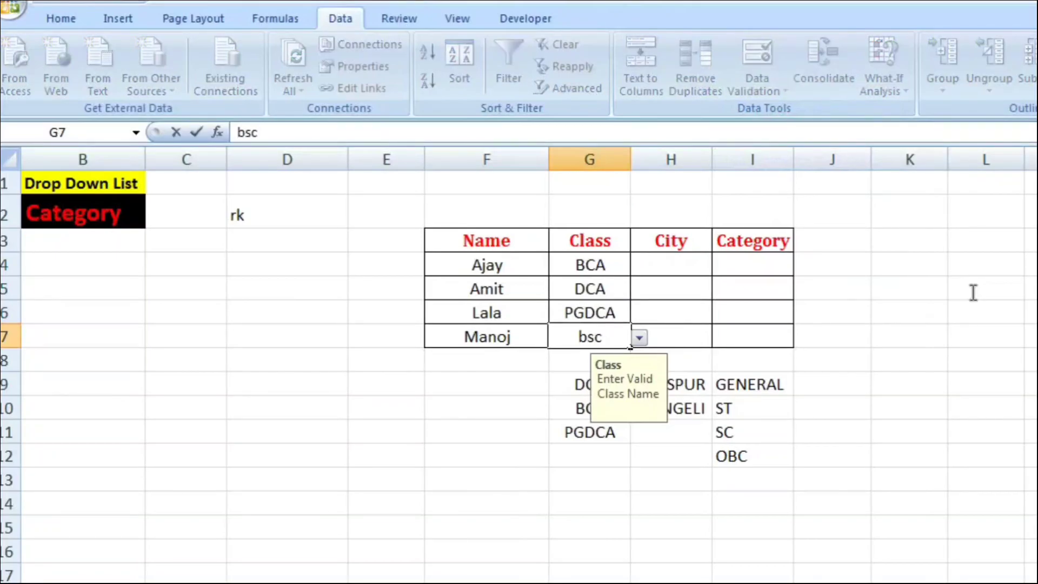
pyautogui.press('Return')
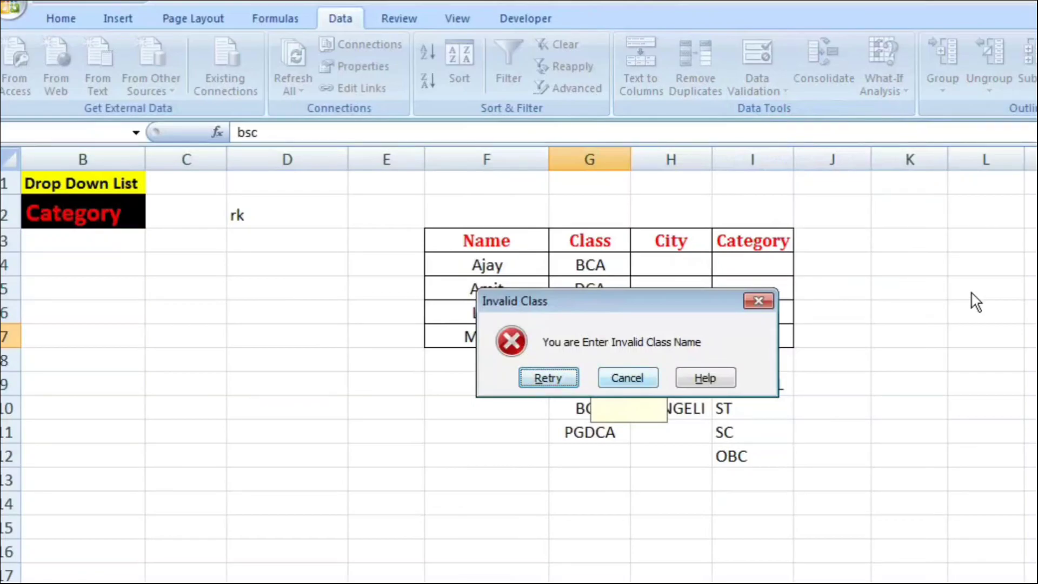
pyautogui.press('Escape')
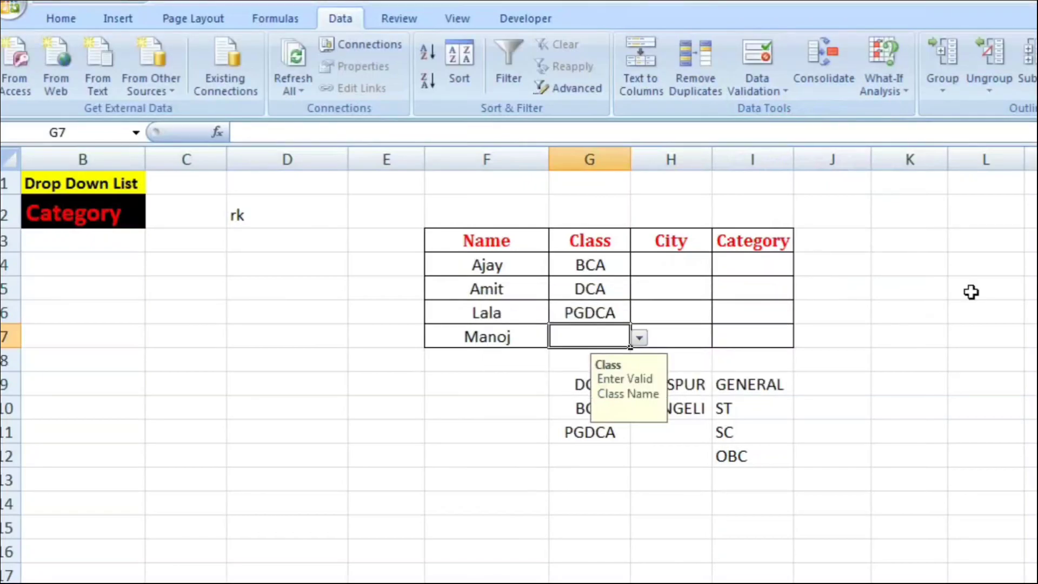
# Step: Choose BCA for cell G7 from its Class drop-down list
pyautogui.hotkey('alt', 'Down')
pyautogui.press('Down')
pyautogui.press('Down')
pyautogui.press('Return')
pyautogui.press('Right')
pyautogui.press('Up')
pyautogui.press('Up')
pyautogui.press('Up')
pyautogui.hotkey('shift', 'Down')
pyautogui.hotkey('shift', 'Down')
pyautogui.hotkey('shift', 'Down')
pyautogui.hotkey('shift', 'Down')
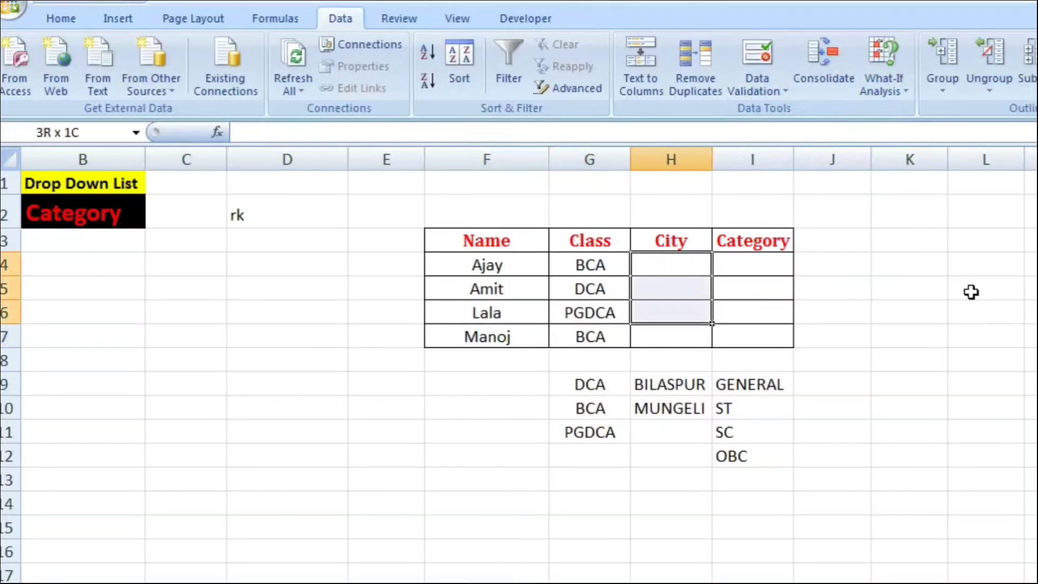
pyautogui.hotkey('shift', 'Up')
pyautogui.hotkey('shift', 'Up')
pyautogui.hotkey('shift', 'Up')
pyautogui.hotkey('shift', 'Up')
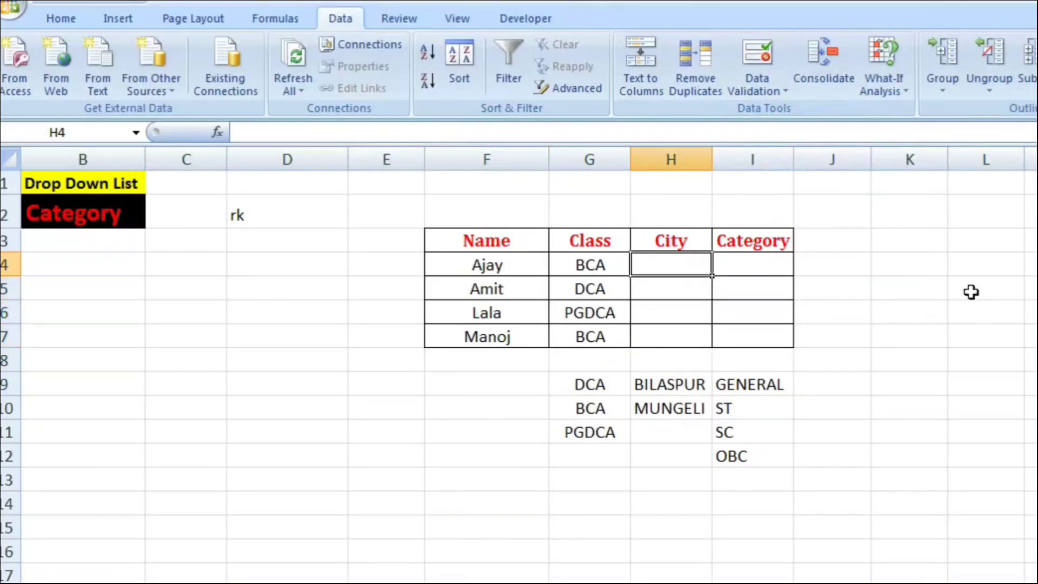
# Step: Review the class, city and category source lists below the table that can serve as named ranges
pyautogui.press('Left')
pyautogui.press('Down')
pyautogui.press('Down')
pyautogui.press('Down')
pyautogui.press('Down')
pyautogui.press('Down')
pyautogui.hotkey('shift', 'Down')
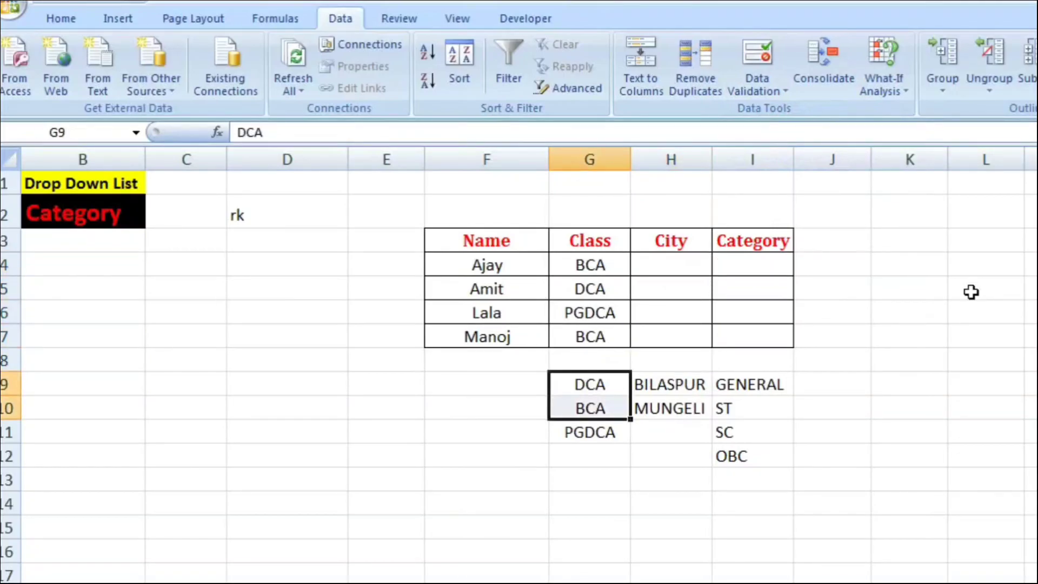
pyautogui.press('Down')
pyautogui.press('Down')
pyautogui.press('Right')
pyautogui.press('Up')
pyautogui.press('Up')
pyautogui.hotkey('shift', 'Down')
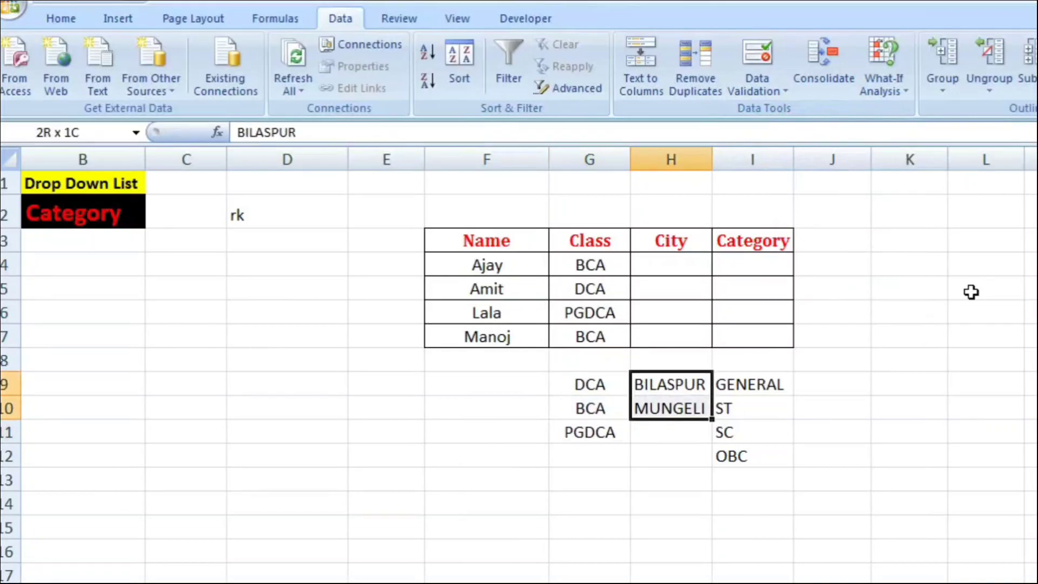
pyautogui.press('Right')
pyautogui.press('Down')
pyautogui.press('Down')
pyautogui.press('Down')
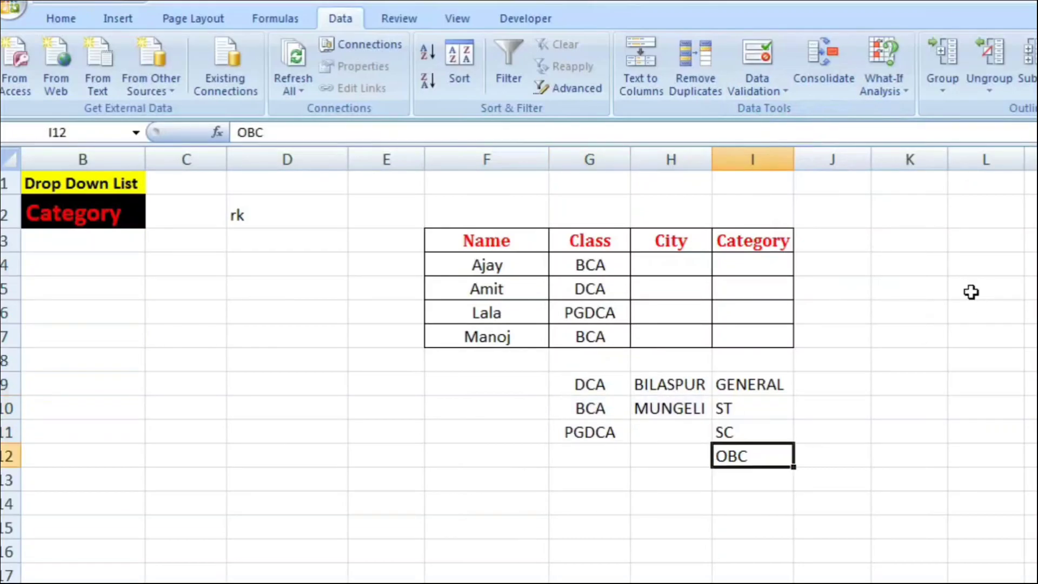
pyautogui.press('Up')
pyautogui.press('Up')
pyautogui.press('Up')
pyautogui.press('Left')
pyautogui.hotkey('shift', 'Down')
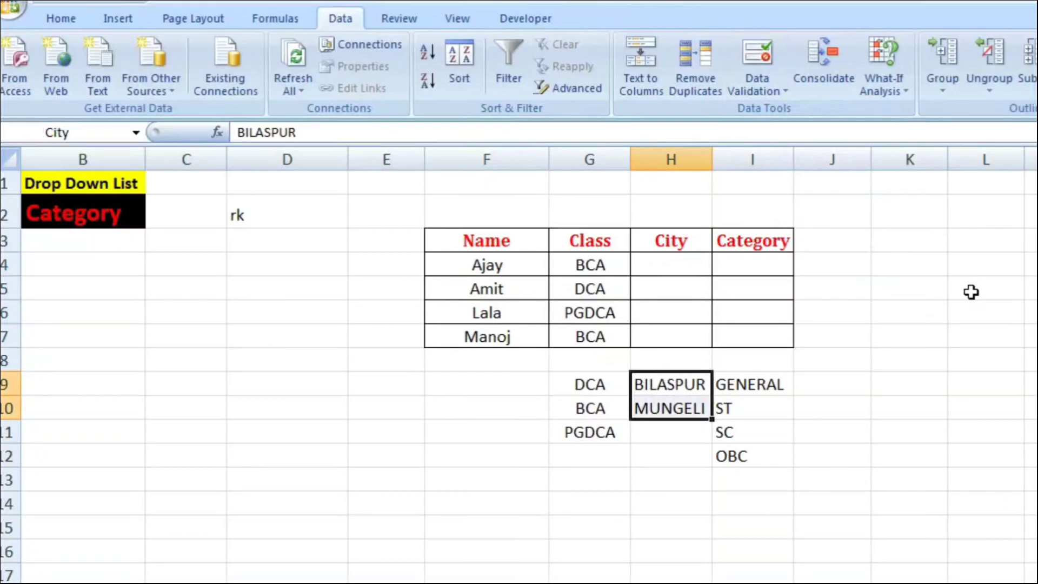
pyautogui.press('Right')
pyautogui.press('Right')
pyautogui.press('Down')
pyautogui.press('Down')
pyautogui.press('Down')
pyautogui.press('Left')
pyautogui.press('Left')
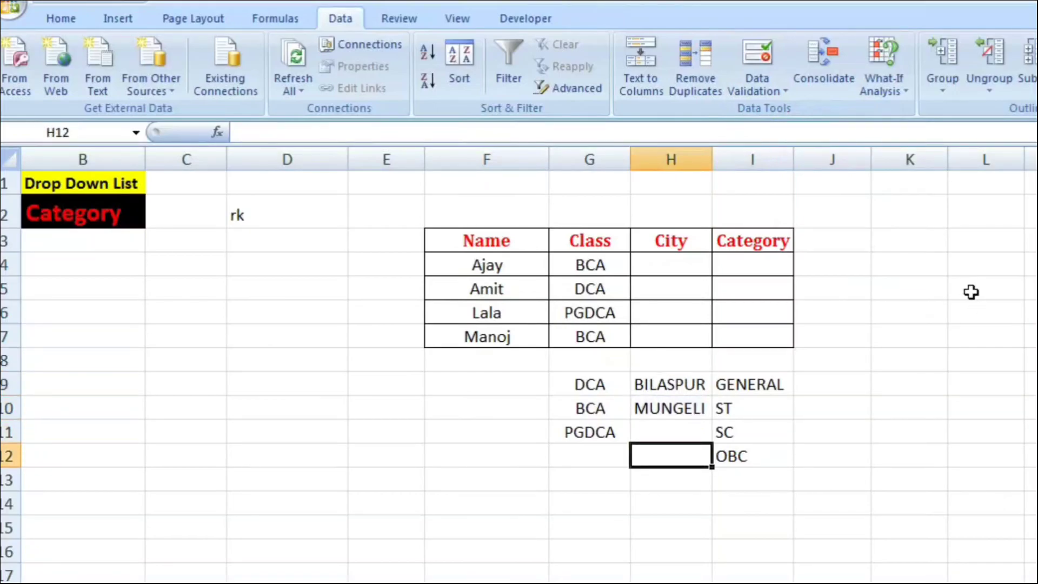
# Step: Try to define the name City for the city list in H9:H10, then dismiss the new name
pyautogui.press('Up')
pyautogui.press('Up')
pyautogui.press('Up')
pyautogui.hotkey('shift', 'Down')
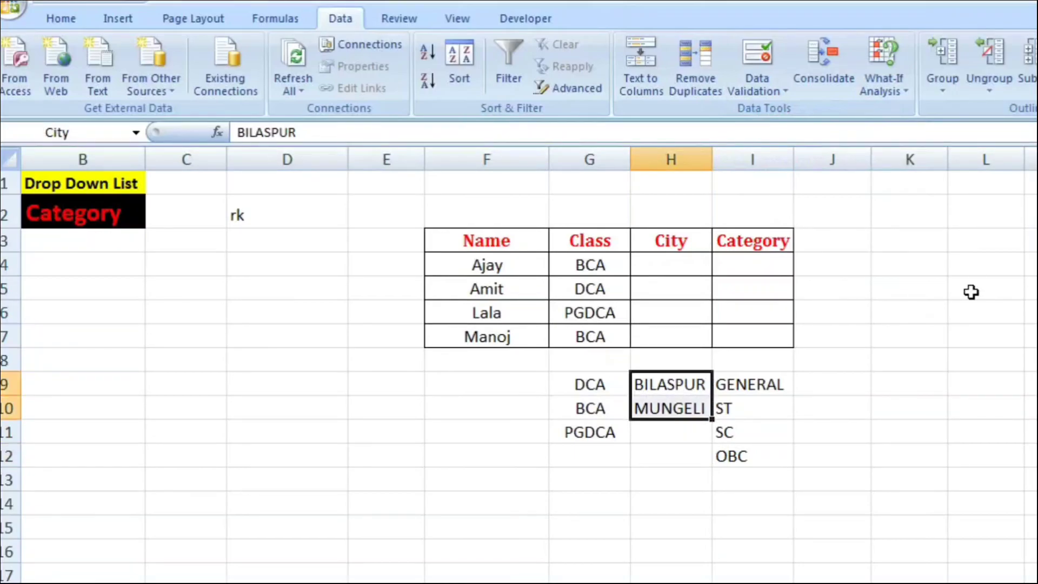
pyautogui.hotkey('shift', 'F10')
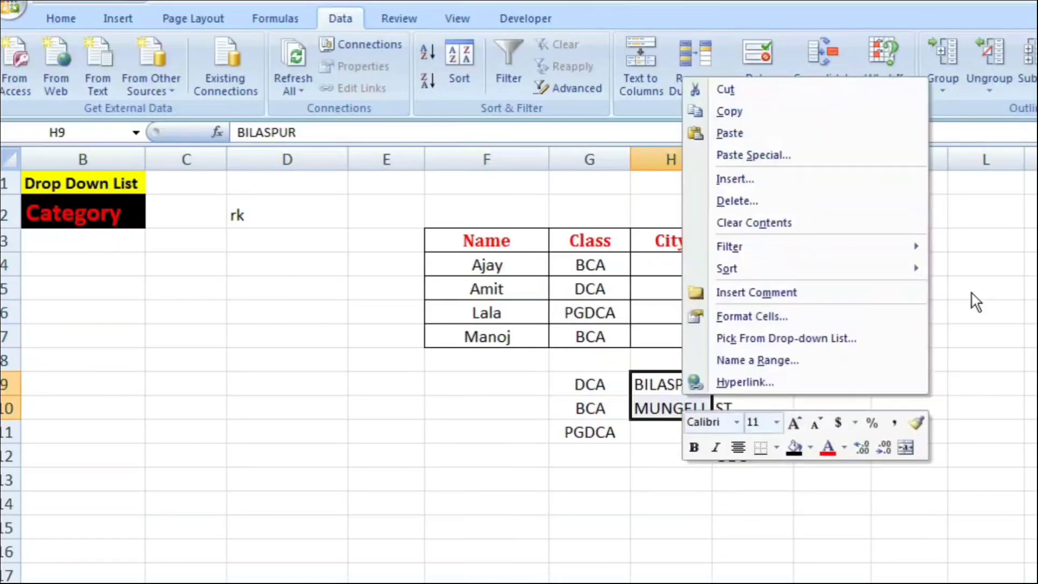
pyautogui.press('Up')
pyautogui.press('Up')
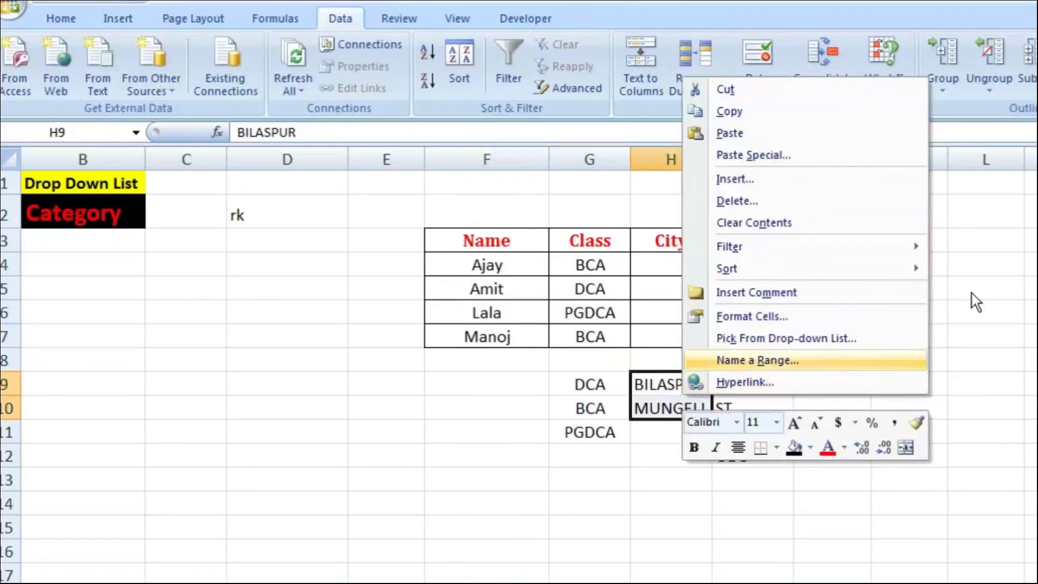
pyautogui.press('Return')
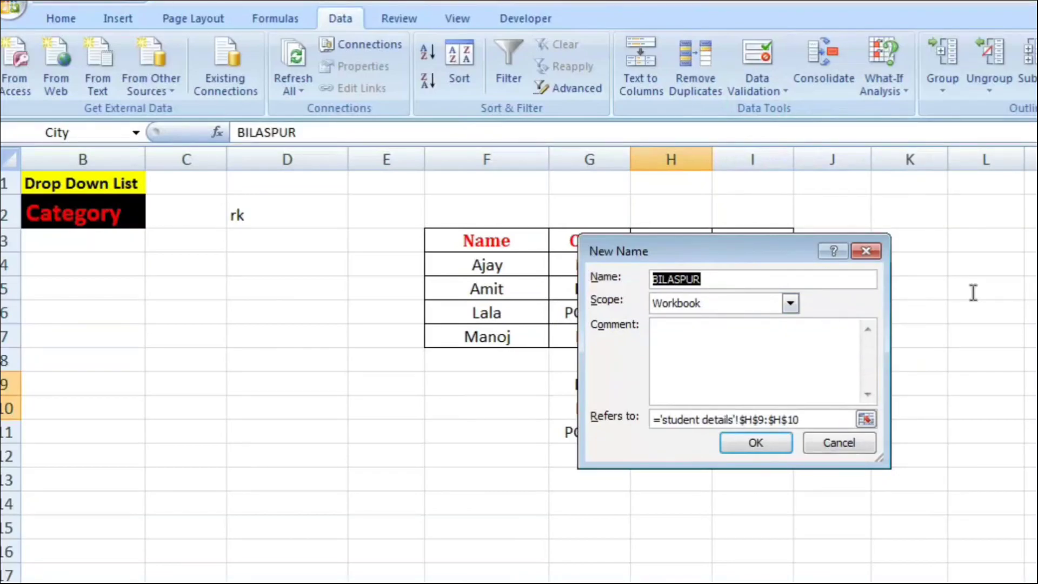
pyautogui.write('City_nam')
pyautogui.press('BackSpace')
pyautogui.press('BackSpace')
pyautogui.press('BackSpace')
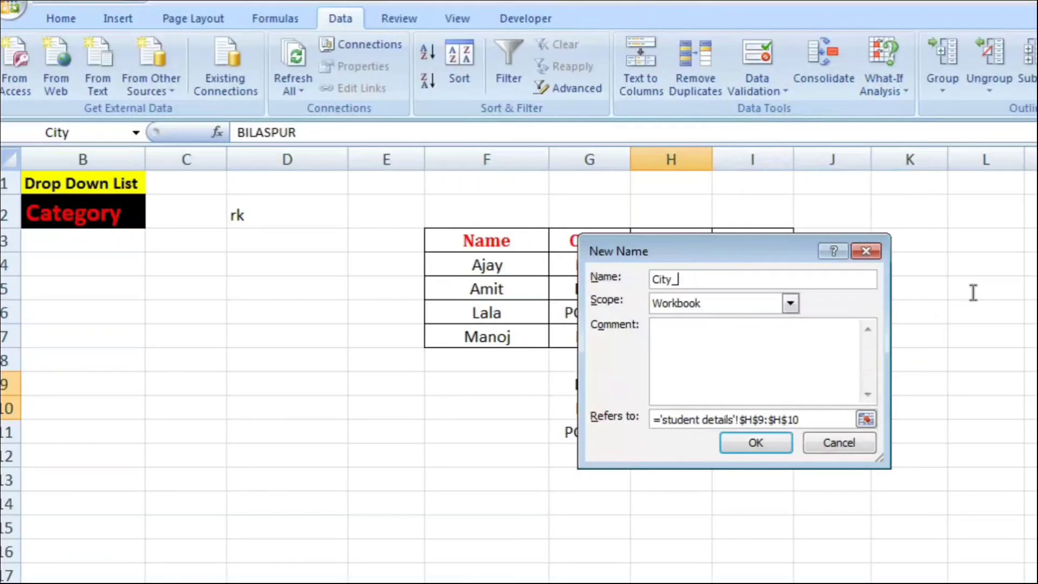
pyautogui.write('Name')
pyautogui.press('BackSpace')
pyautogui.press('BackSpace')
pyautogui.press('BackSpace')
pyautogui.press('BackSpace')
pyautogui.press('BackSpace')
pyautogui.press('BackSpace')
pyautogui.press('BackSpace')
pyautogui.press('BackSpace')
pyautogui.write('i')
pyautogui.press('BackSpace')
pyautogui.write('ity')
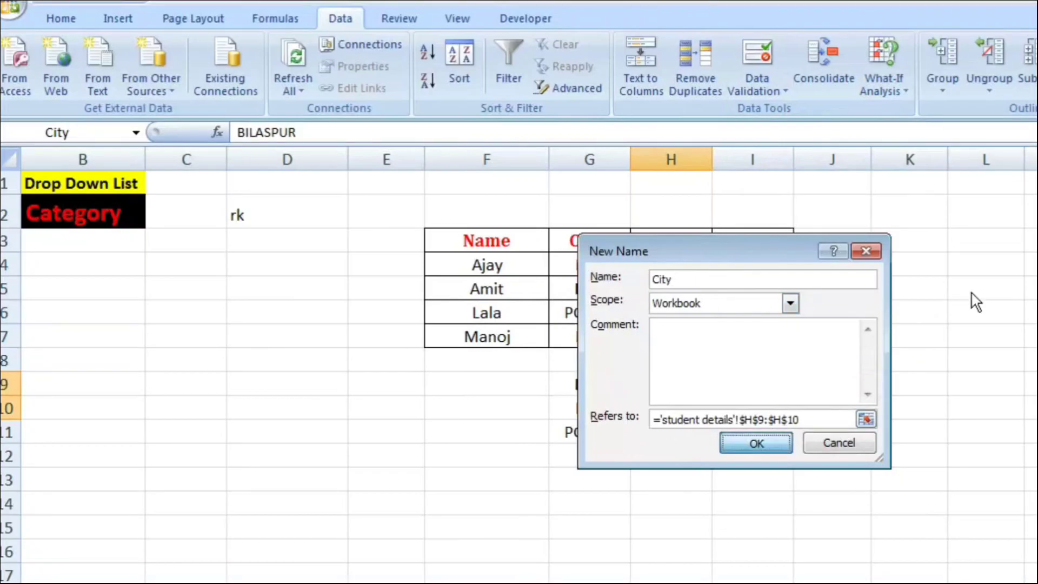
pyautogui.press('Return')
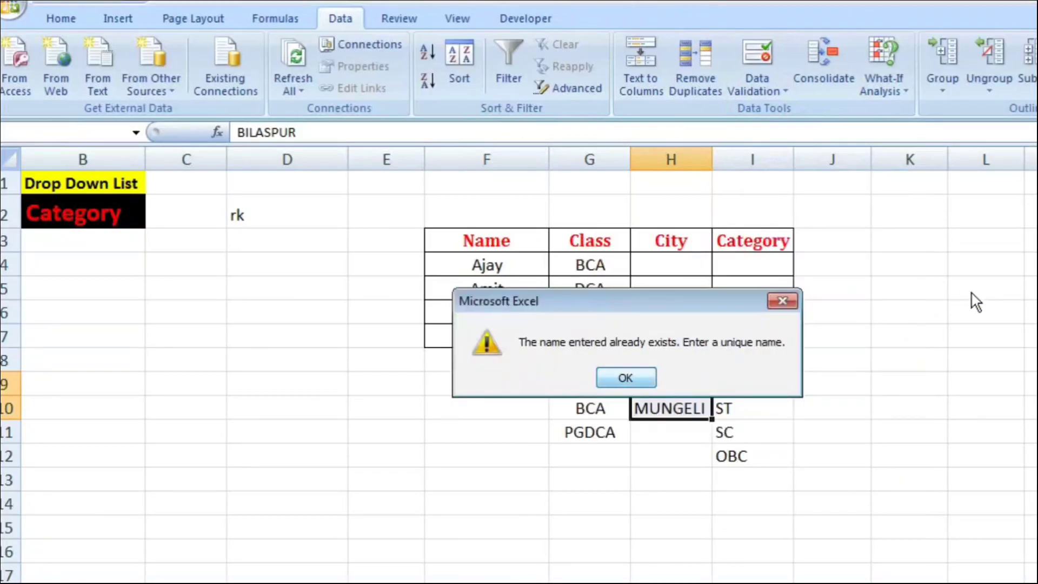
pyautogui.press('Return')
pyautogui.press('Escape')
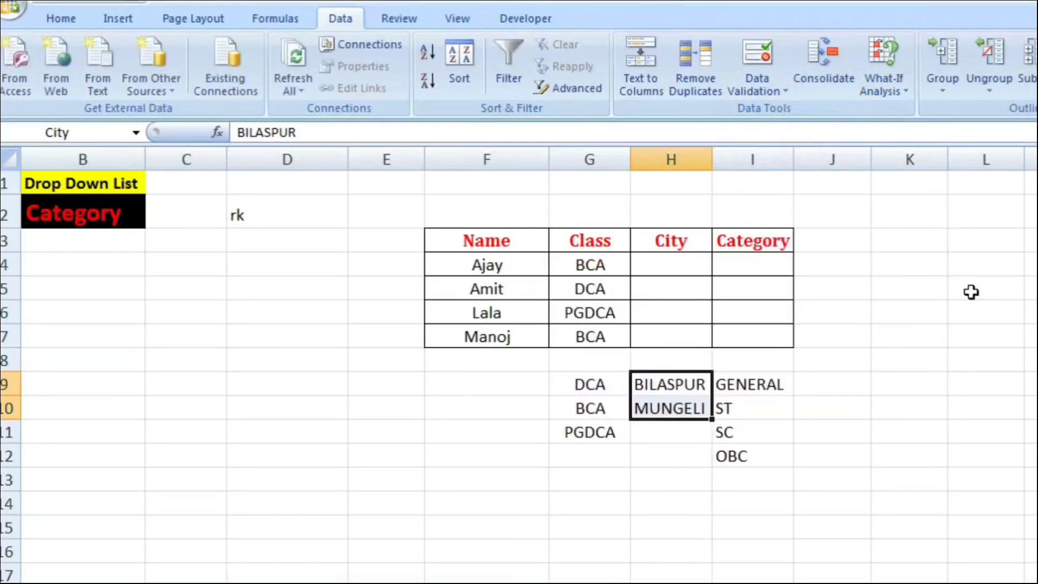
pyautogui.press('Down')
pyautogui.press('Down')
pyautogui.hotkey('shift', 'Up')
pyautogui.hotkey('shift', 'Up')
pyautogui.hotkey('shift', 'Up')
pyautogui.hotkey('shift', 'Up')
pyautogui.hotkey('shift', 'Up')
pyautogui.hotkey('shift', 'Up')
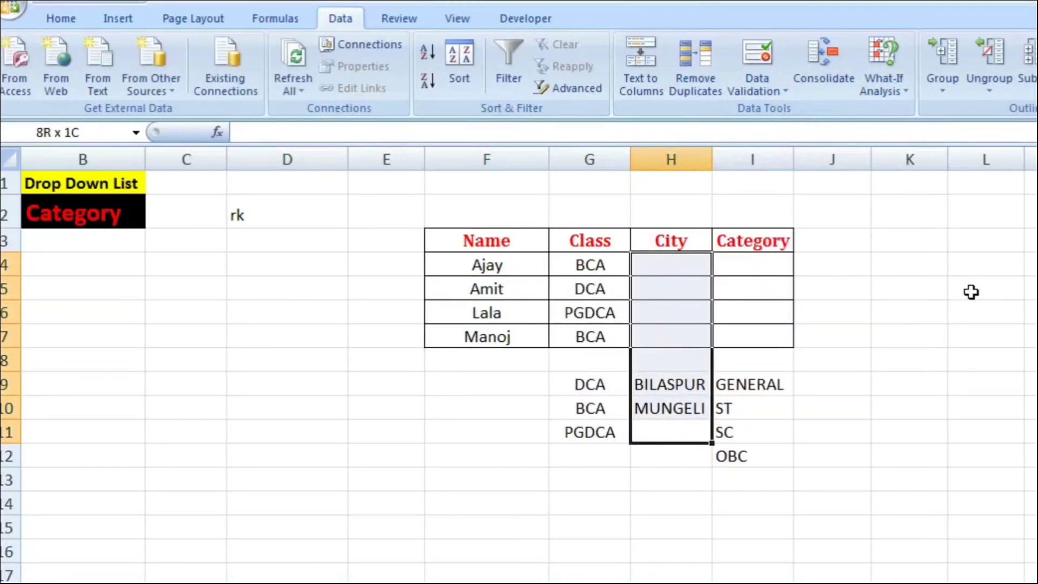
pyautogui.hotkey('shift', 'Down')
pyautogui.hotkey('shift', 'Down')
pyautogui.hotkey('shift', 'Down')
pyautogui.hotkey('shift', 'Down')
pyautogui.hotkey('shift', 'Right')
pyautogui.click(911, 360)
pyautogui.moveTo(671, 265); pyautogui.dragTo(671, 337)
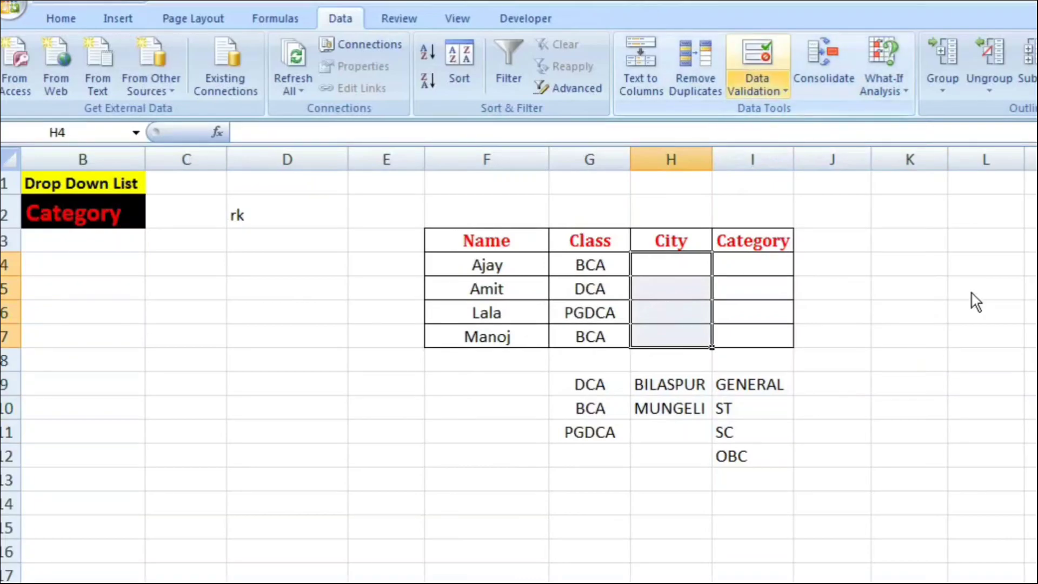
pyautogui.click(757, 86)
pyautogui.press('Return')
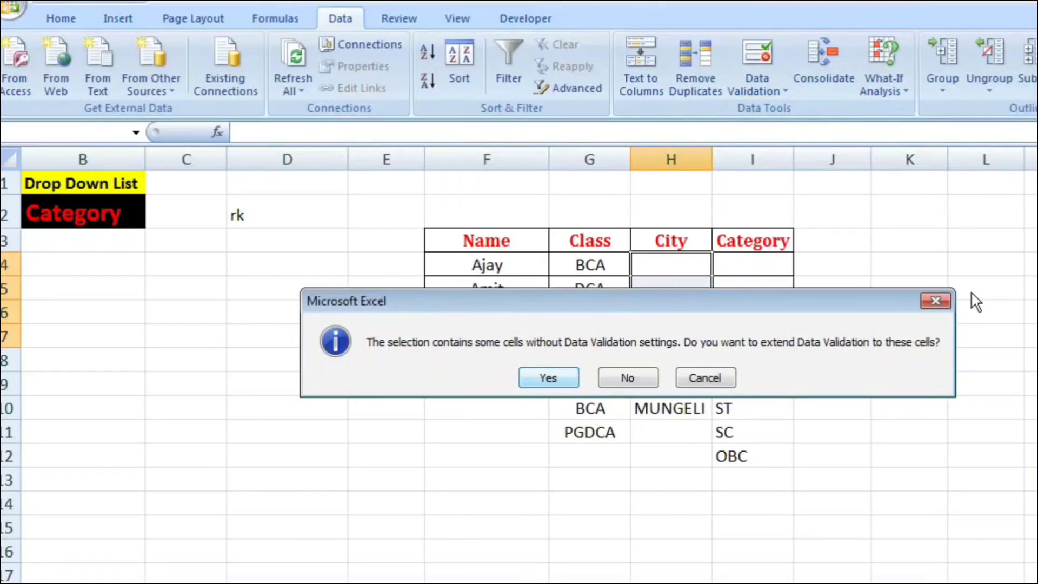
pyautogui.press('Escape')
# Step: Open data validation for the City cells H4:H7 and choose List as the allowed type
pyautogui.moveTo(672, 265); pyautogui.dragTo(671, 337)
pyautogui.click(757, 91)
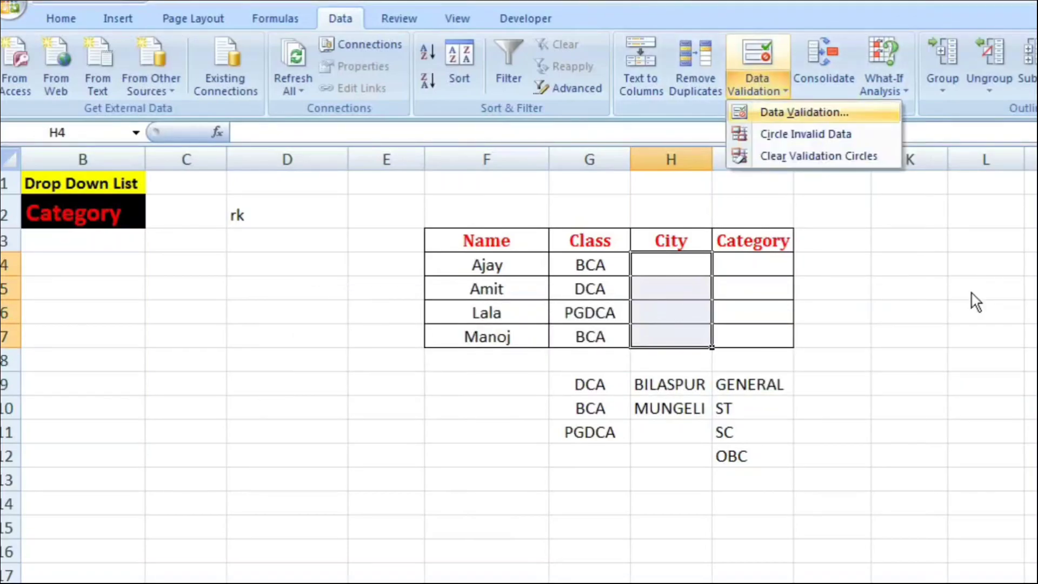
pyautogui.click(785, 109)
pyautogui.press('Return')
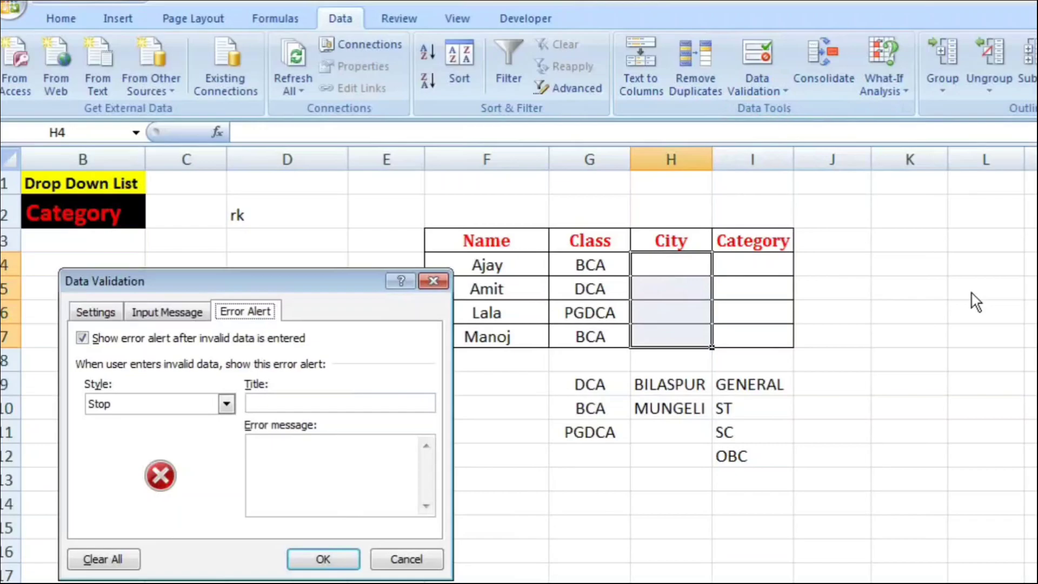
pyautogui.click(96, 312)
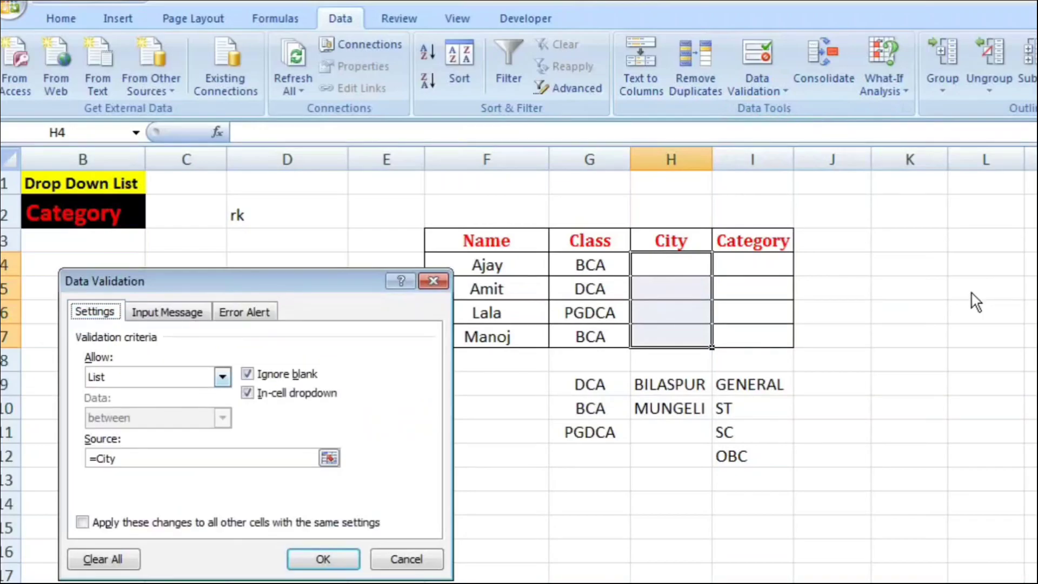
pyautogui.click(223, 377)
pyautogui.click(108, 431)
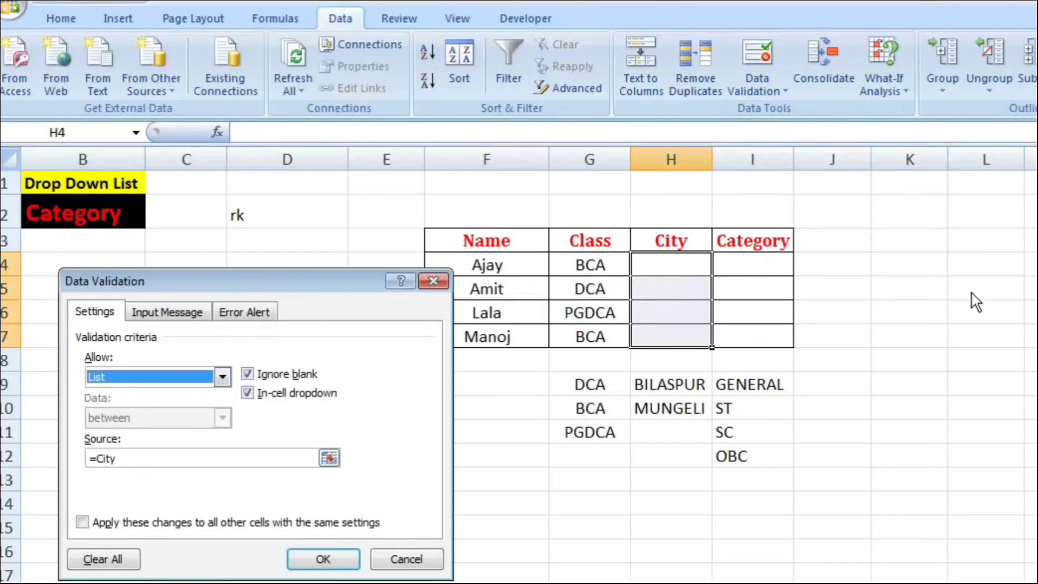
# Step: Re-enter =City as the list source and apply the validation to the City cells
pyautogui.doubleClick(107, 459)
pyautogui.click(118, 459)
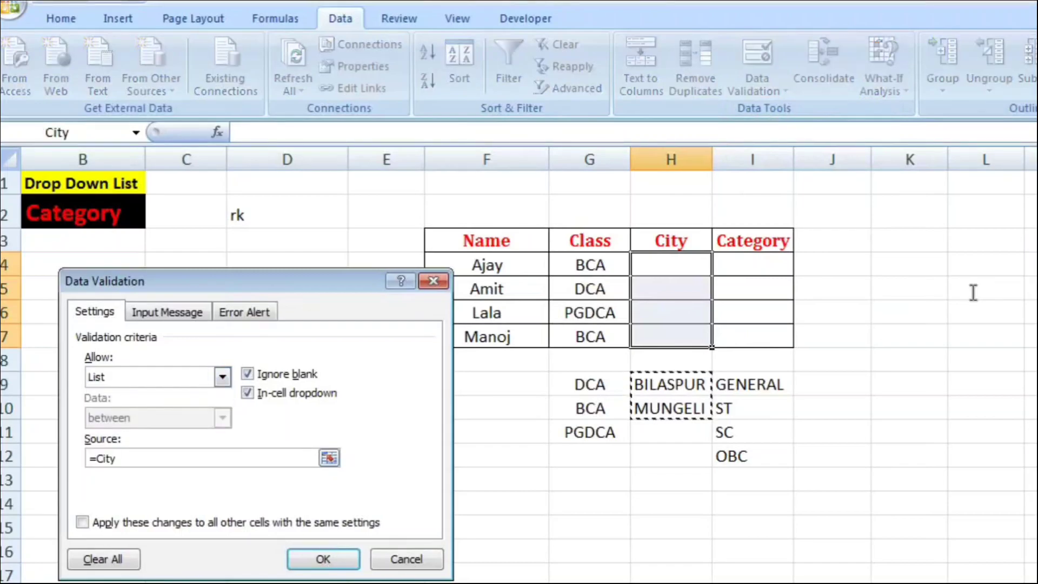
pyautogui.press('BackSpace')
pyautogui.press('BackSpace')
pyautogui.press('BackSpace')
pyautogui.press('BackSpace')
pyautogui.press('BackSpace')
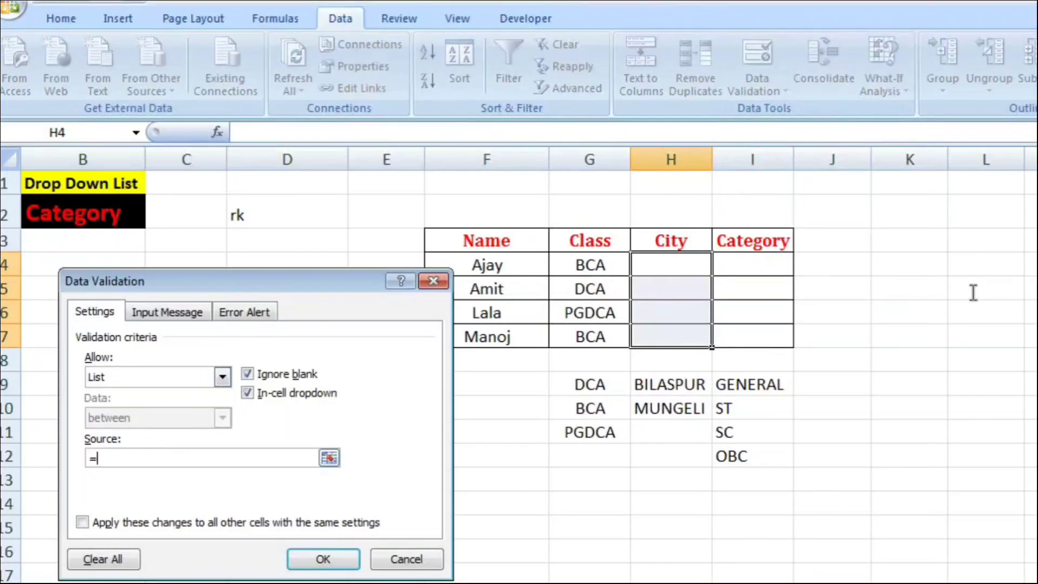
pyautogui.write('=City')
pyautogui.press('Return')
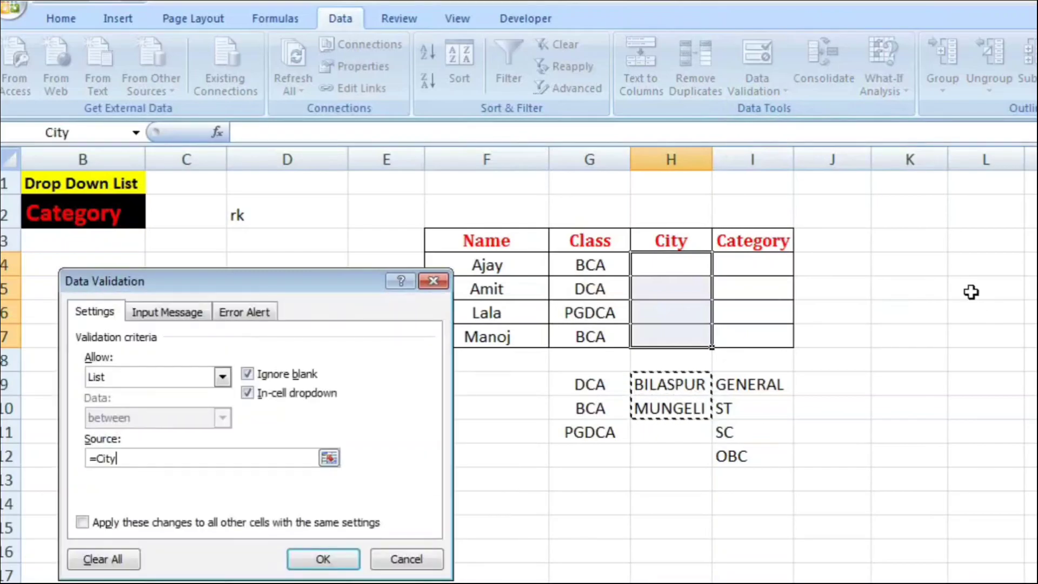
pyautogui.press('F2')
pyautogui.press('BackSpace')
pyautogui.press('BackSpace')
pyautogui.press('BackSpace')
pyautogui.press('BackSpace')
pyautogui.press('BackSpace')
pyautogui.write('=City')
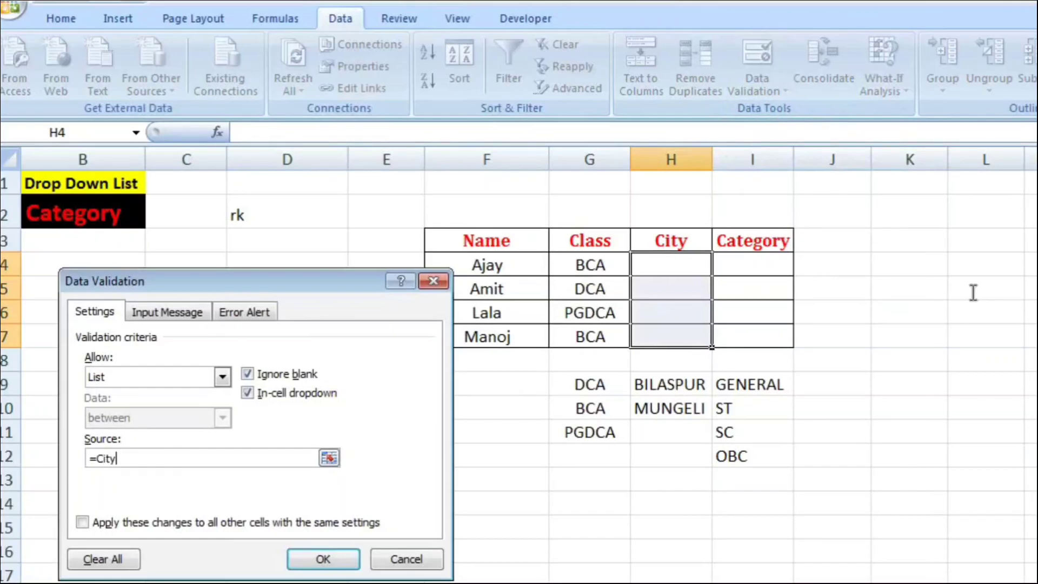
pyautogui.press('Return')
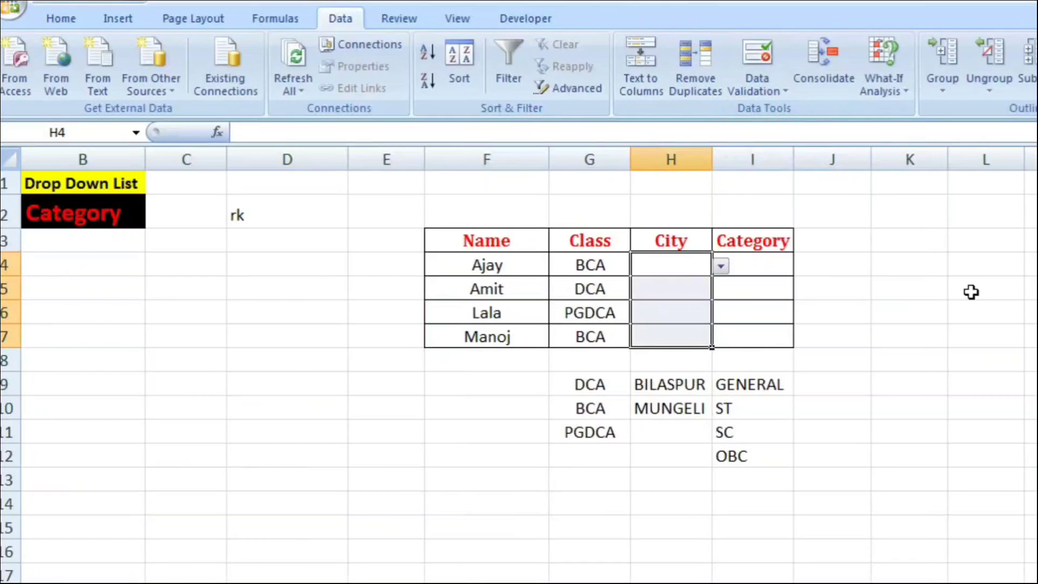
# Step: Choose BILASPUR for H4, MUNGELI for H5 and BILASPUR for H6 from their City drop-down lists
pyautogui.hotkey('alt', 'Down')
pyautogui.press('Down')
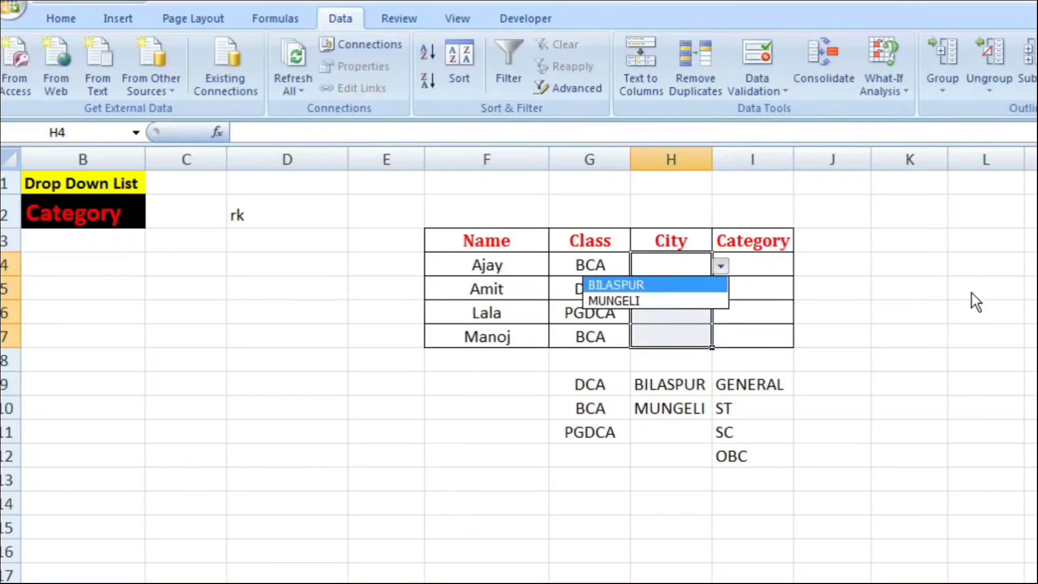
pyautogui.press('Return')
pyautogui.hotkey('alt', 'Down')
pyautogui.press('Down')
pyautogui.press('Down')
pyautogui.press('Return')
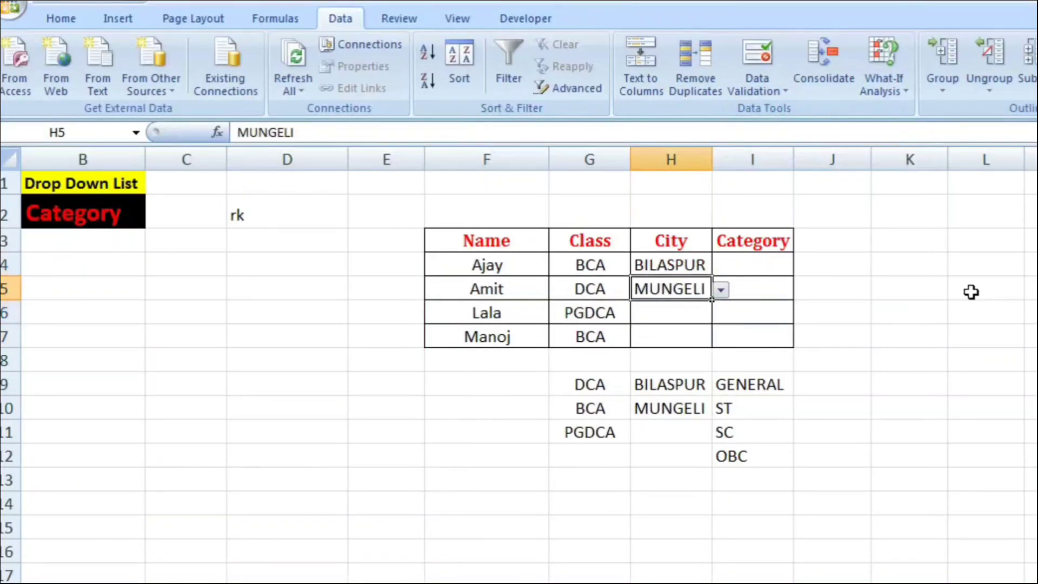
pyautogui.press('Return')
pyautogui.hotkey('alt', 'Down')
pyautogui.press('Down')
pyautogui.press('Return')
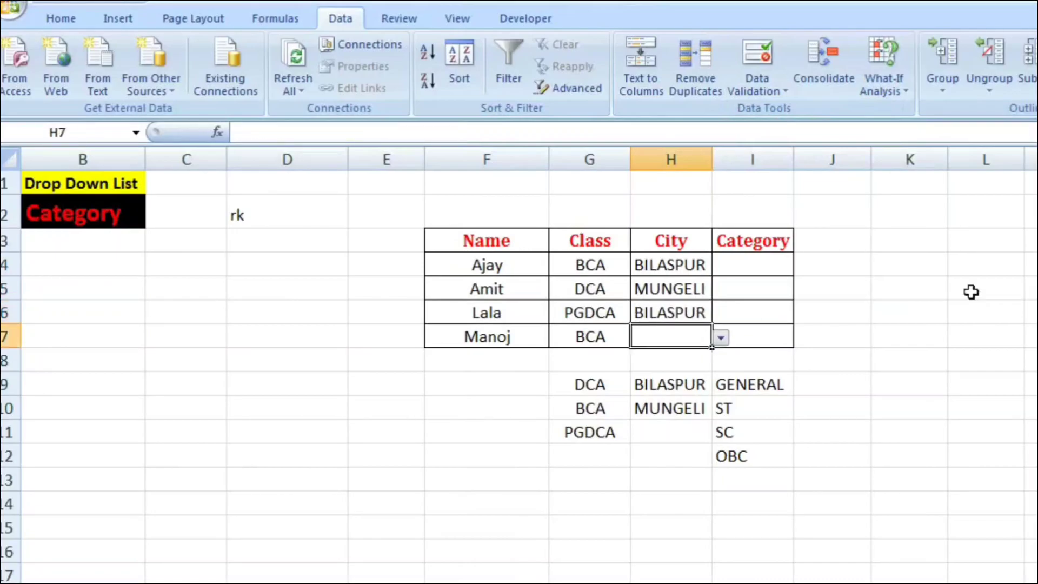
# Step: Try to enter the unlisted city bsp in cell H7 to test the validation, then cancel the entry
pyautogui.write('bsp')
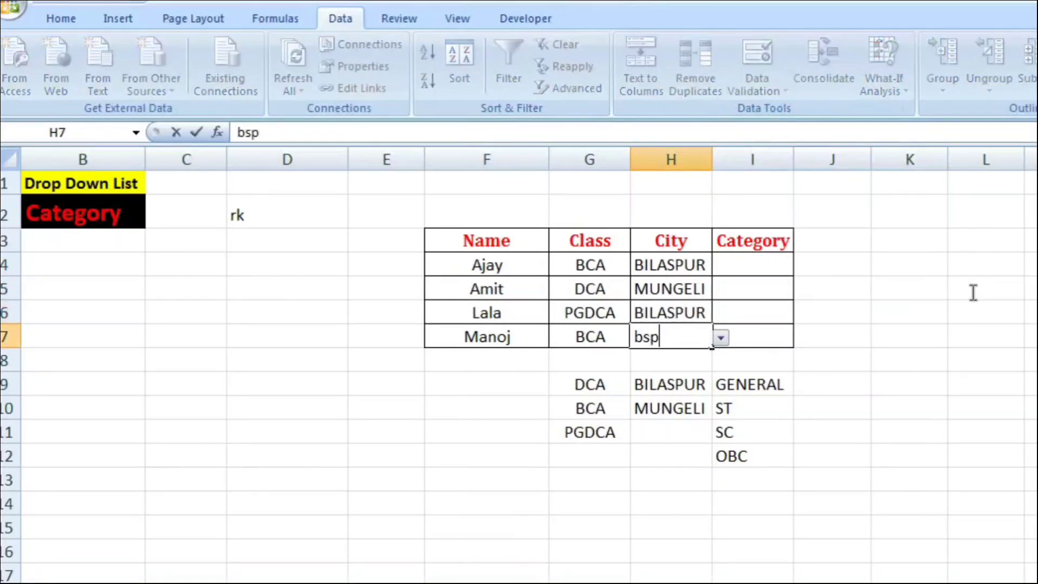
pyautogui.press('Return')
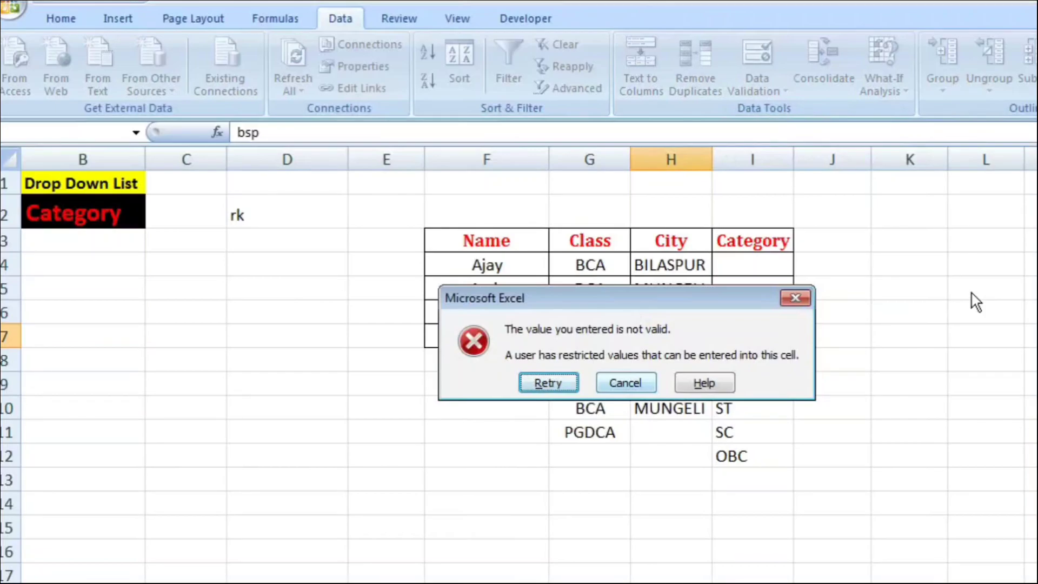
pyautogui.press('Tab')
pyautogui.press('Return')
# Step: Open the data validation settings for the Category cells I4:I7
pyautogui.press('Right')
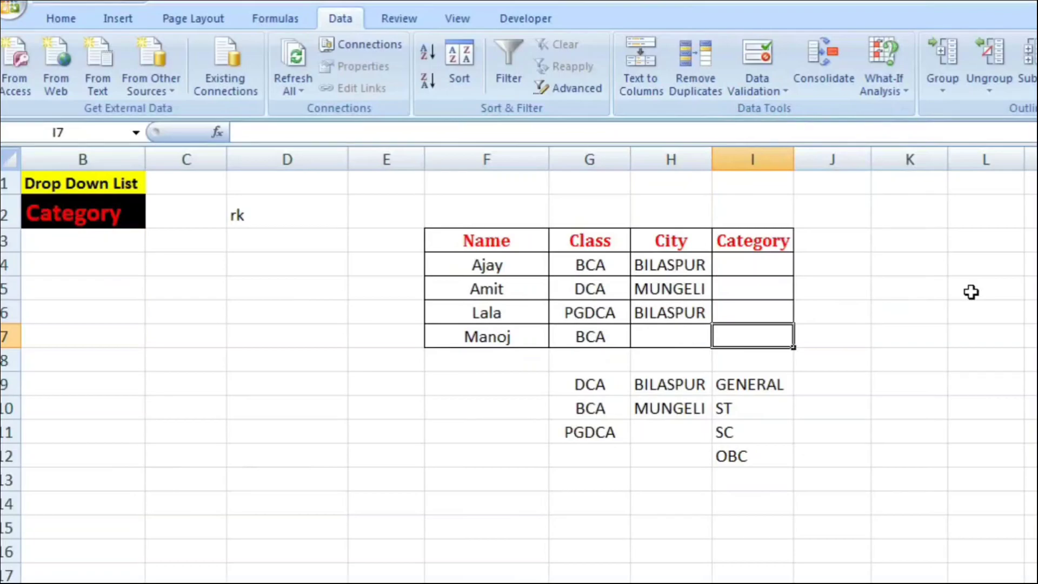
pyautogui.press('Up')
pyautogui.press('Up')
pyautogui.press('Up')
pyautogui.hotkey('shift', 'Down')
pyautogui.hotkey('shift', 'Down')
pyautogui.hotkey('shift', 'Down')
pyautogui.press('alt')
pyautogui.press('Down')
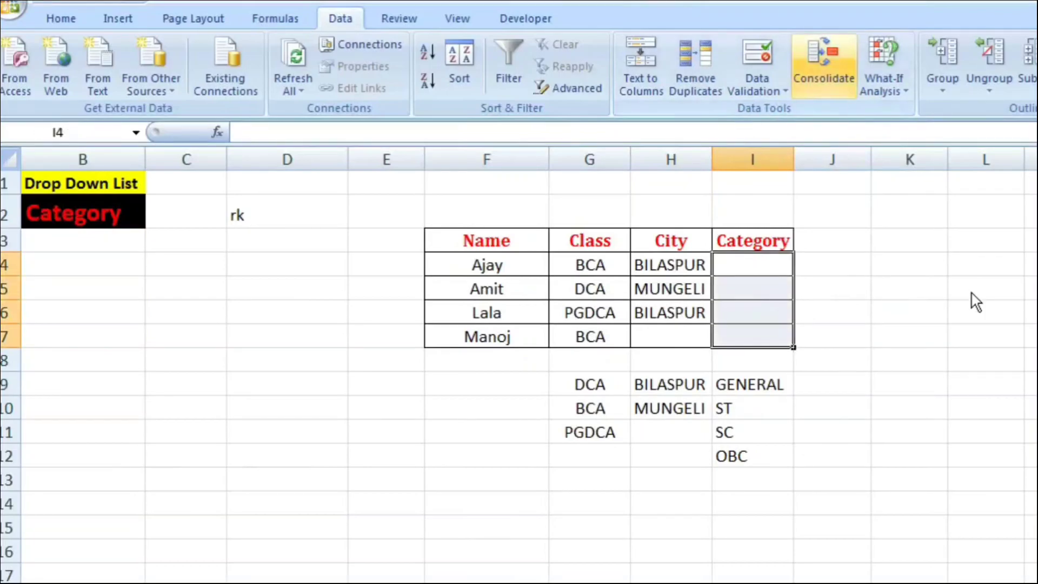
pyautogui.press('Left')
pyautogui.press('Down')
pyautogui.press('Return')
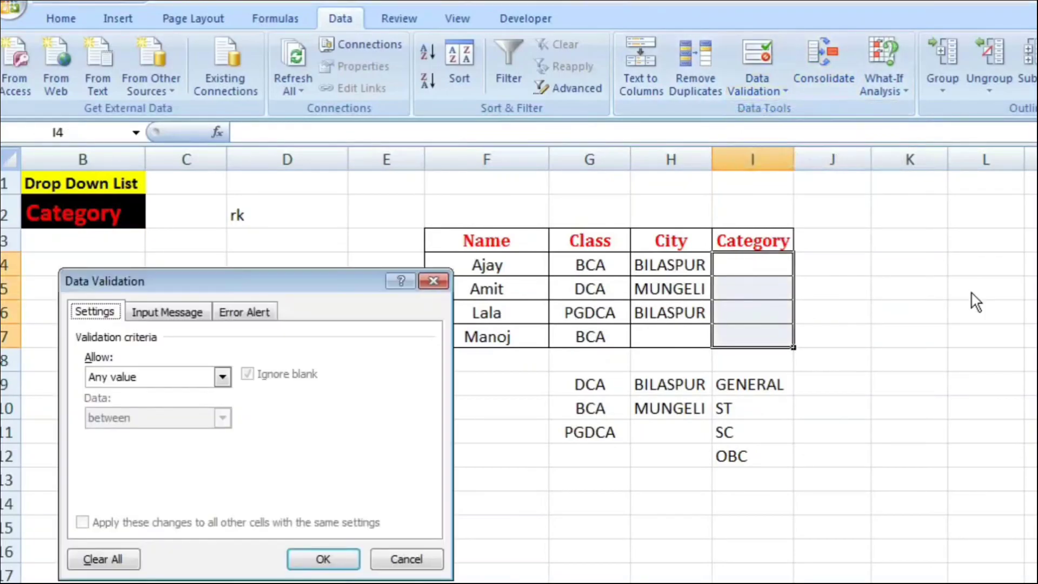
# Step: Allow only a list in the Category cells, with the named range =Category in I9:I12 as its source
pyautogui.press('Tab')
pyautogui.hotkey('alt', 'Down')
pyautogui.press('Down')
pyautogui.press('Down')
pyautogui.press('Down')
pyautogui.press('Return')
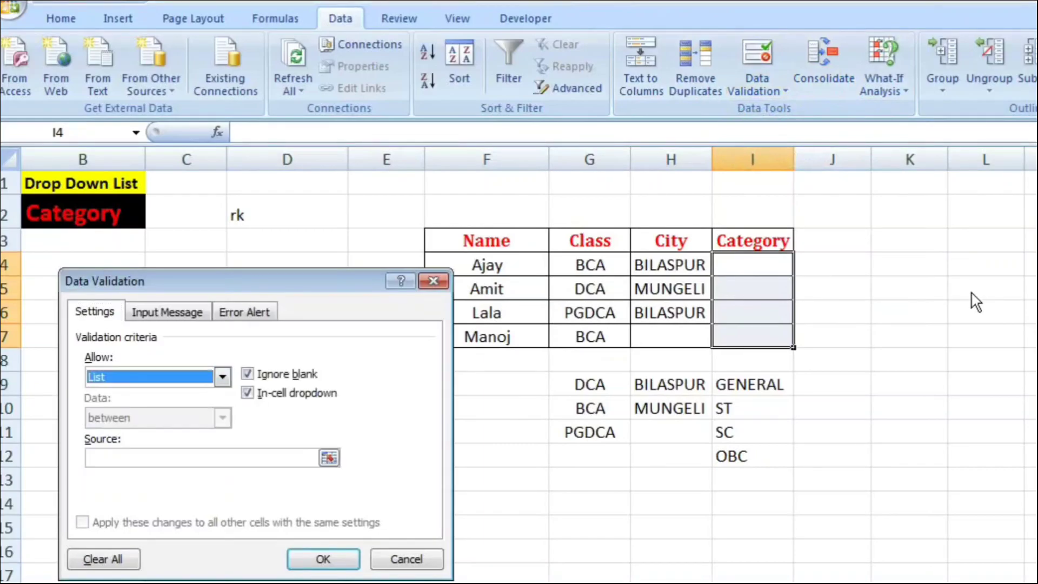
pyautogui.press('Tab')
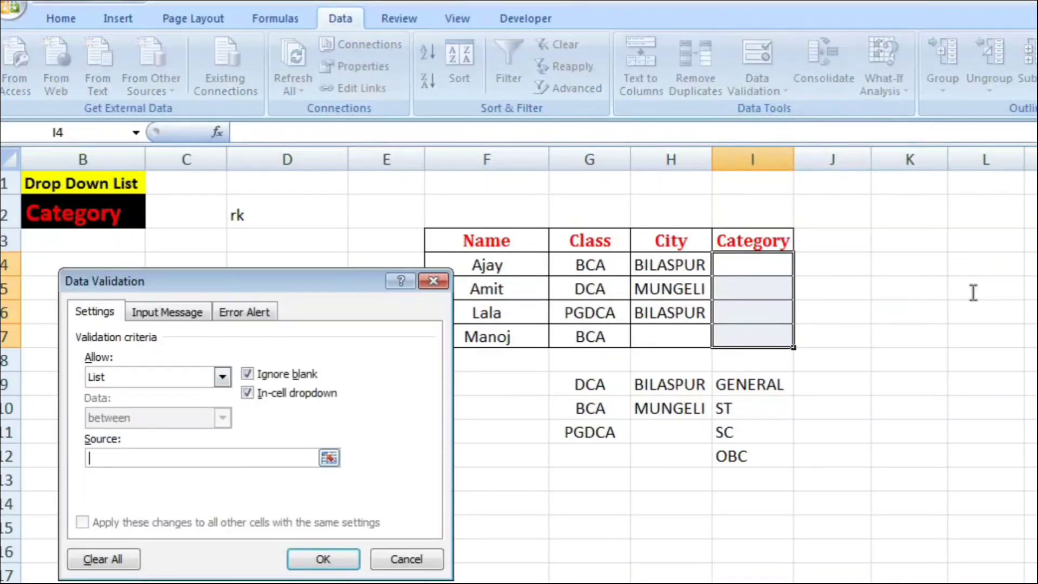
pyautogui.moveTo(753, 384); pyautogui.dragTo(753, 434)
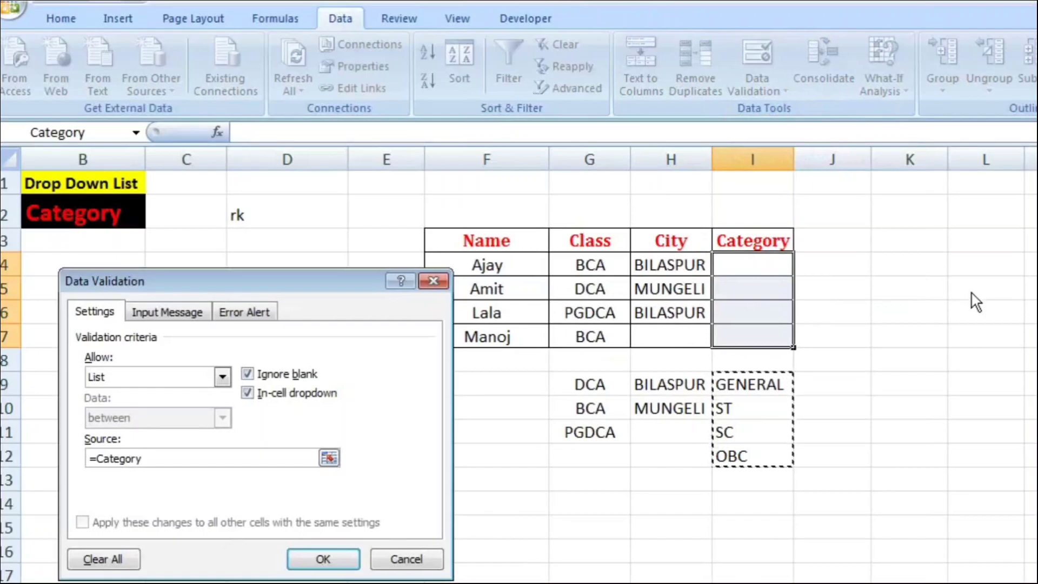
pyautogui.press('Return')
# Step: Choose GENERAL for I4, ST for I5 and ST for I6 from their Category drop-down lists
pyautogui.hotkey('alt', 'Down')
pyautogui.press('Down')
pyautogui.press('Return')
pyautogui.press('Down')
pyautogui.hotkey('alt', 'Down')
pyautogui.press('Down')
pyautogui.press('Down')
pyautogui.press('Return')
pyautogui.press('Down')
pyautogui.hotkey('alt', 'Down')
pyautogui.press('Down')
pyautogui.press('Down')
pyautogui.press('Return')
pyautogui.press('Down')
pyautogui.press('Down')
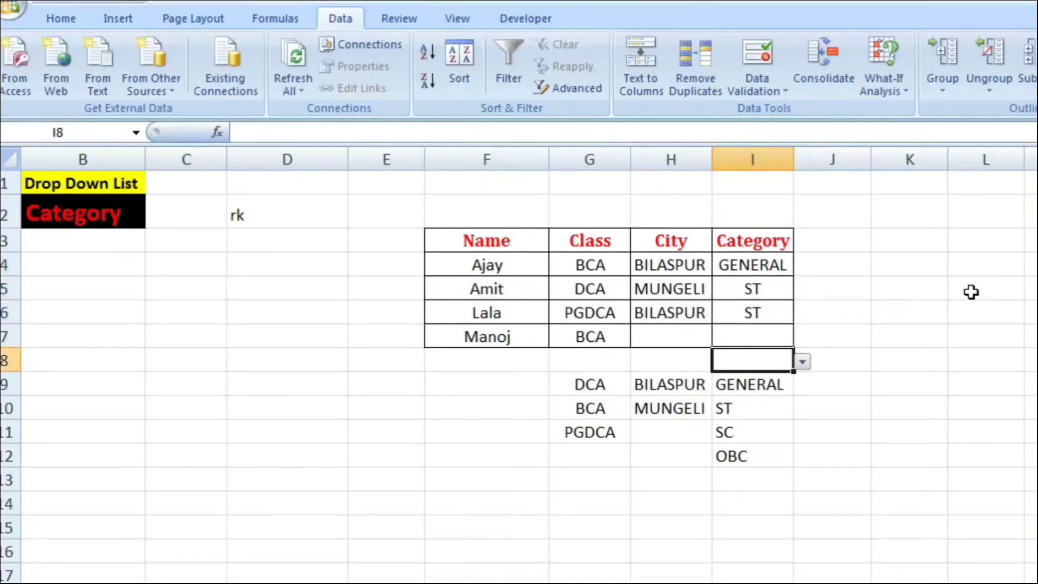
# Step: Clear all data validation settings from the Category cells I4:I7
pyautogui.press('Up')
pyautogui.press('Up')
pyautogui.press('Up')
pyautogui.press('Up')
pyautogui.hotkey('shift', 'Down')
pyautogui.hotkey('shift', 'Down')
pyautogui.hotkey('shift', 'Down')
pyautogui.hotkey('alt', 'a')
pyautogui.press('v')
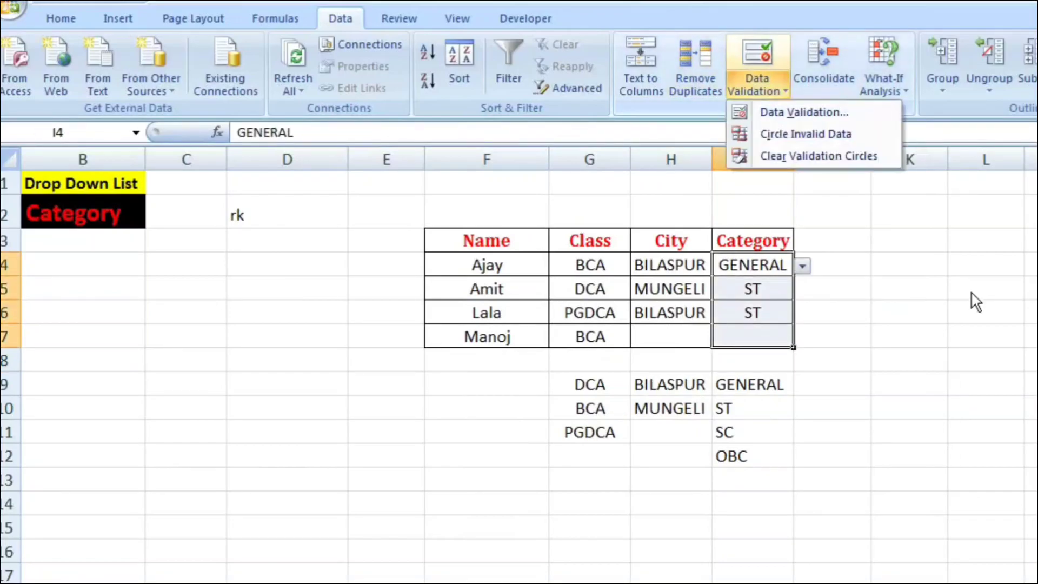
pyautogui.press('v')
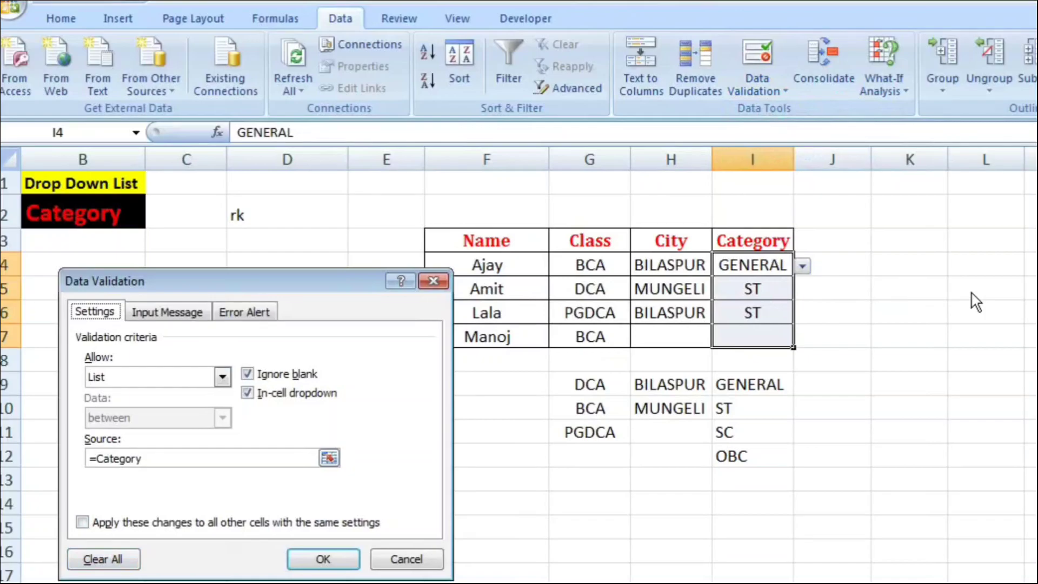
pyautogui.hotkey('alt', 'c')
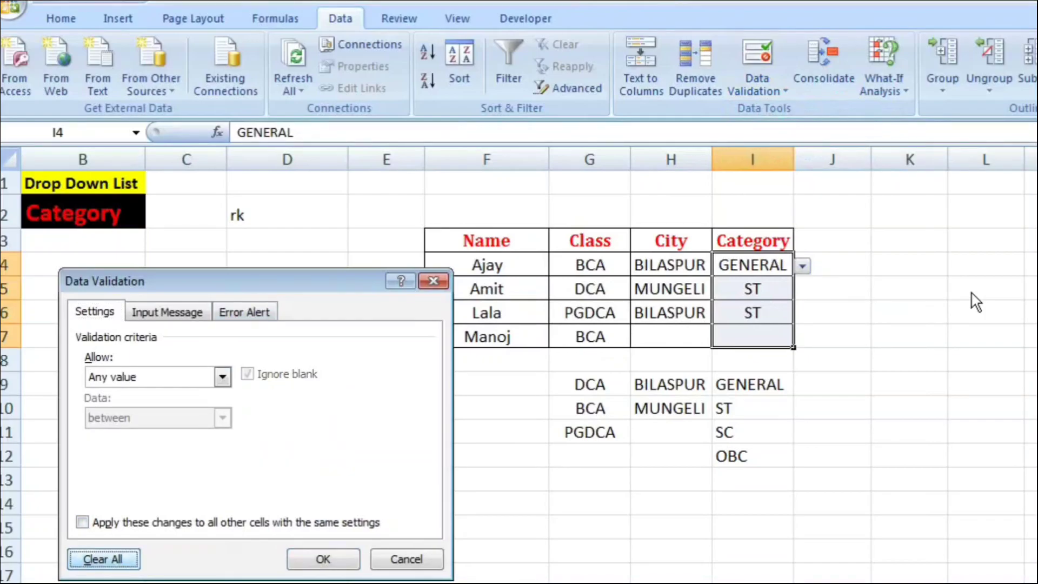
pyautogui.click(323, 560)
pyautogui.click(671, 480)
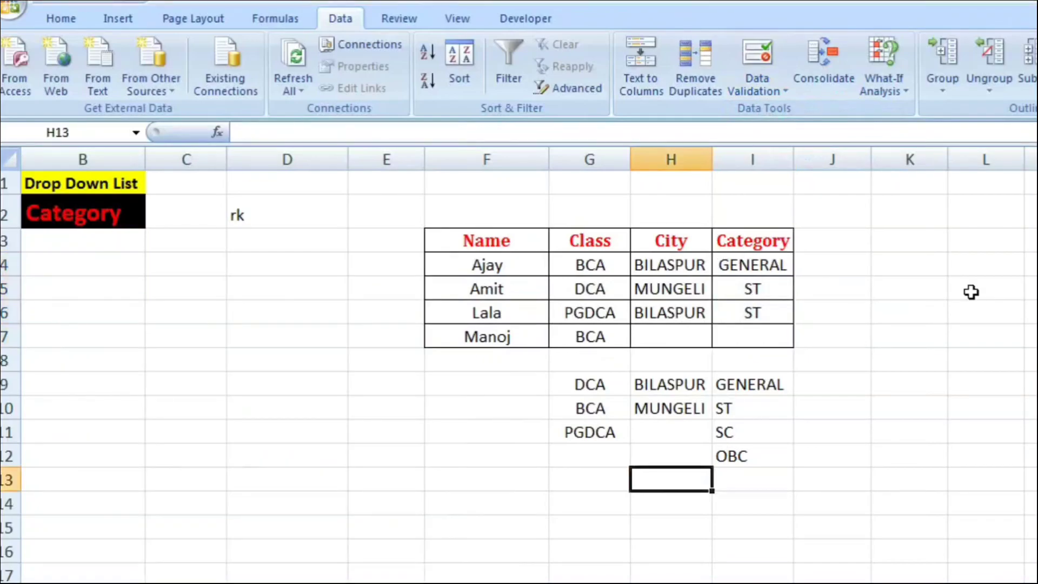
# Step: Delete the category entries in cells I4:I6
pyautogui.moveTo(752, 265); pyautogui.dragTo(752, 313)
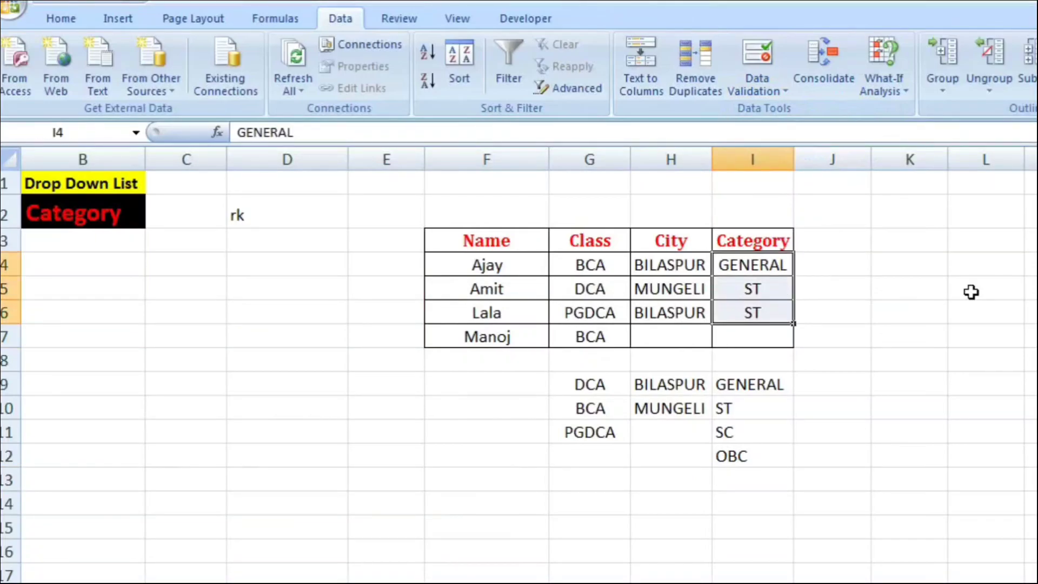
pyautogui.press('Delete')
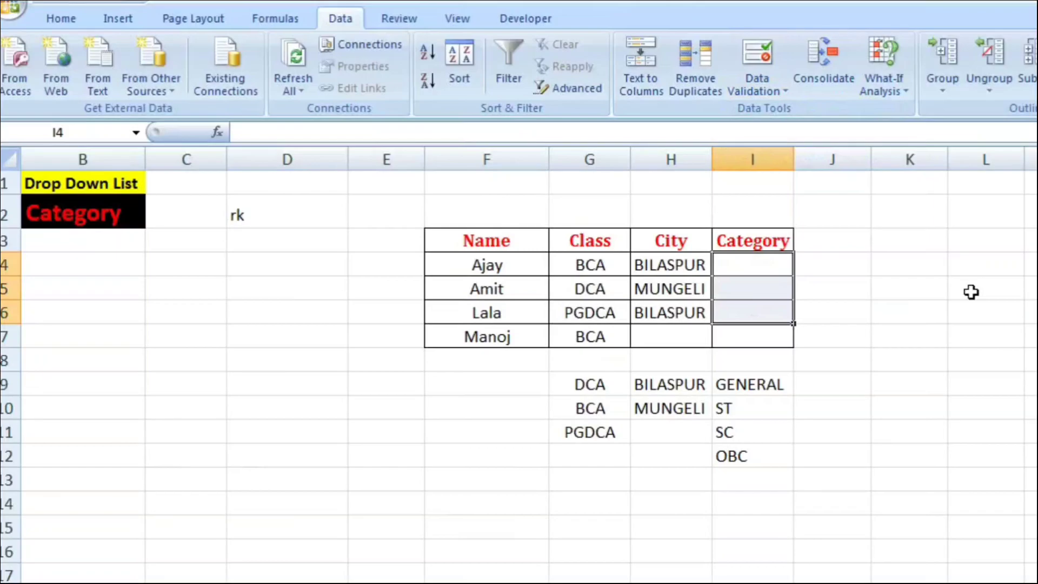
pyautogui.click(753, 337)
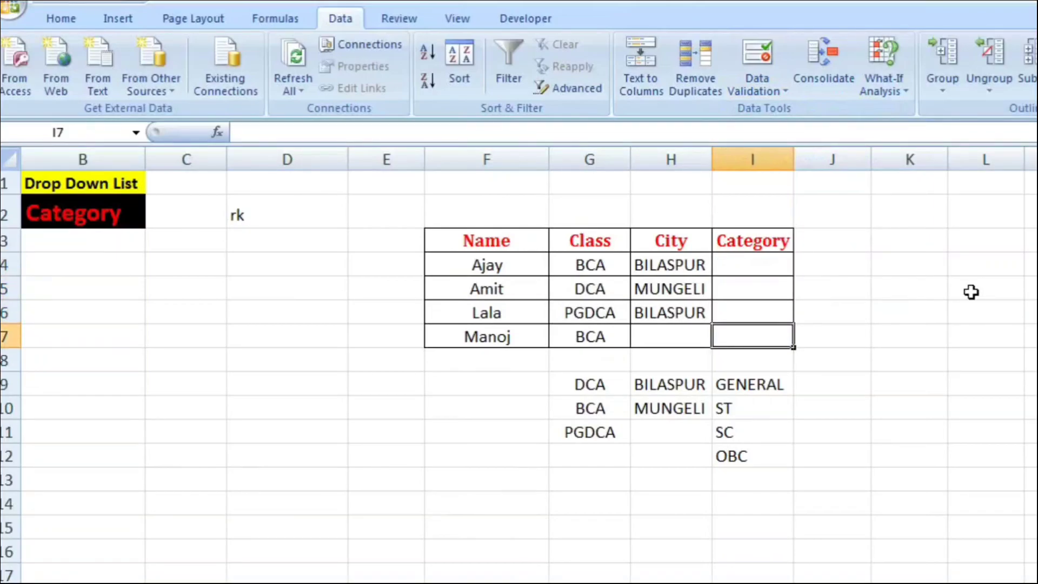
pyautogui.press('Down')
pyautogui.press('Down')
pyautogui.press('Down')
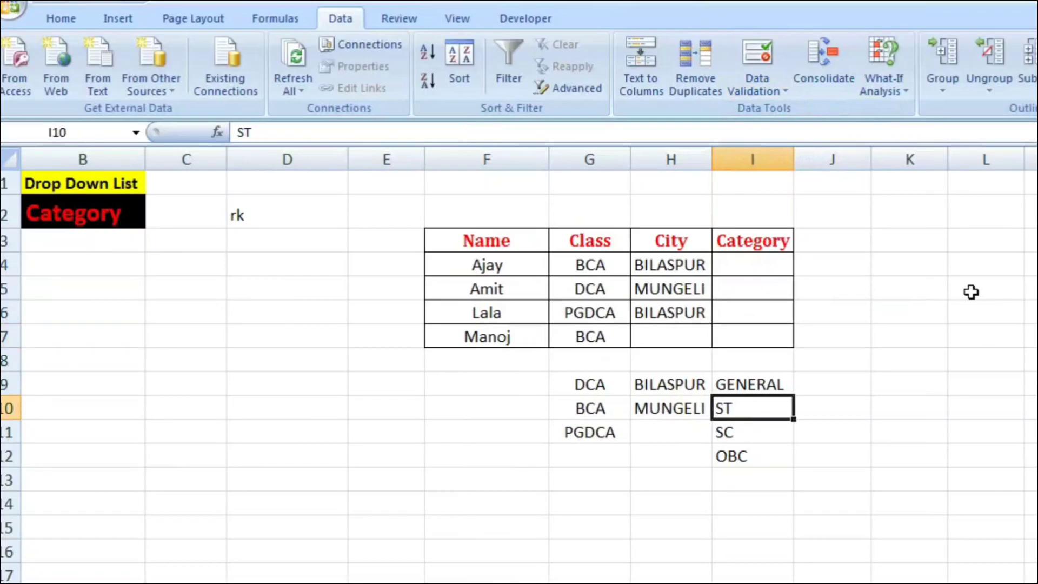
# Step: Open the data validation settings for the Category cells I4:I7 and allow only a list
pyautogui.moveTo(753, 264); pyautogui.dragTo(752, 337)
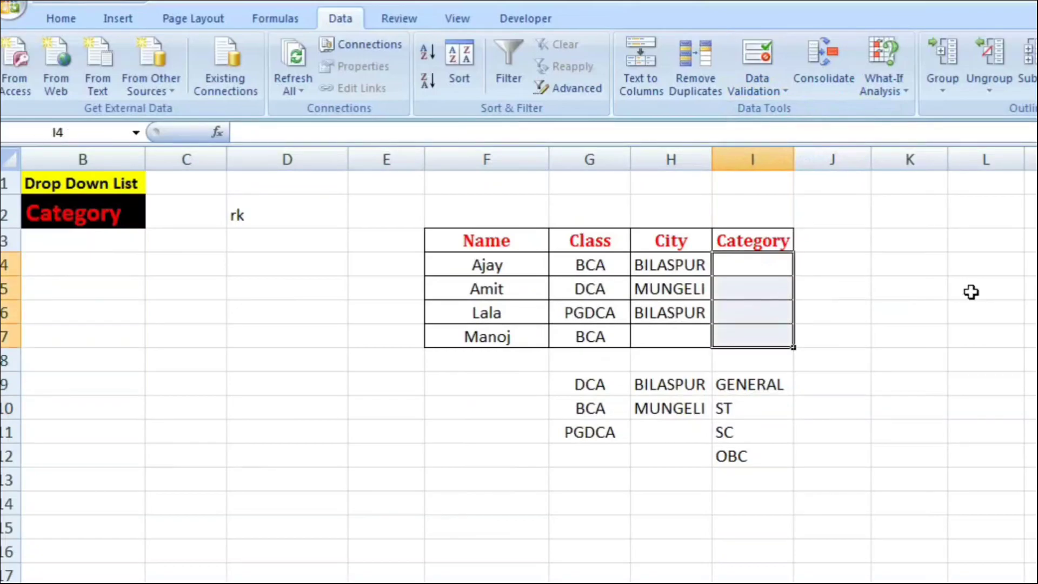
pyautogui.hotkey('alt', 'a')
pyautogui.press('v')
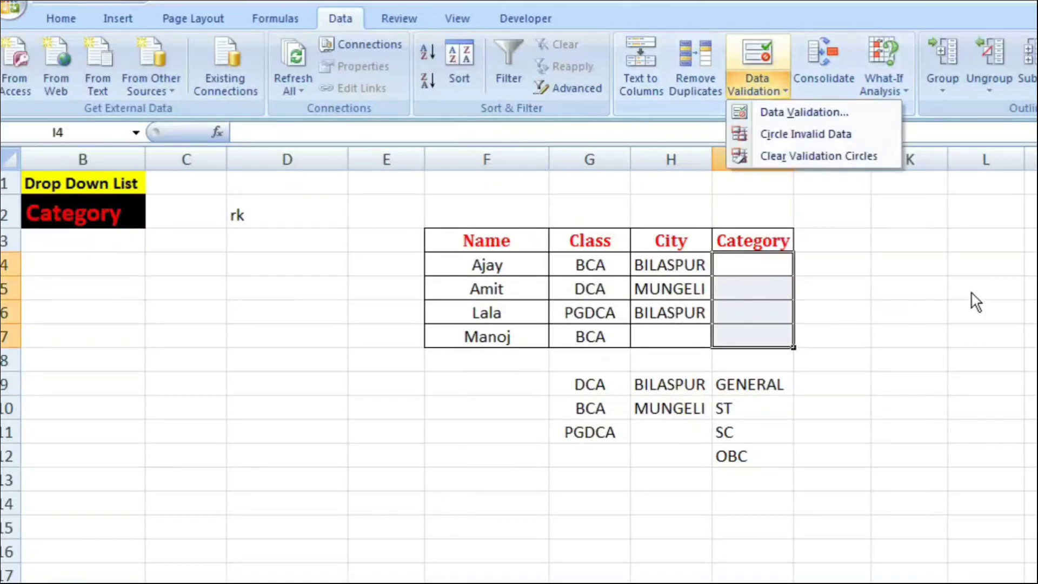
pyautogui.press('v')
pyautogui.press('Tab')
pyautogui.hotkey('alt', 'Down')
pyautogui.press('Down')
pyautogui.press('Down')
pyautogui.press('Down')
pyautogui.press('Return')
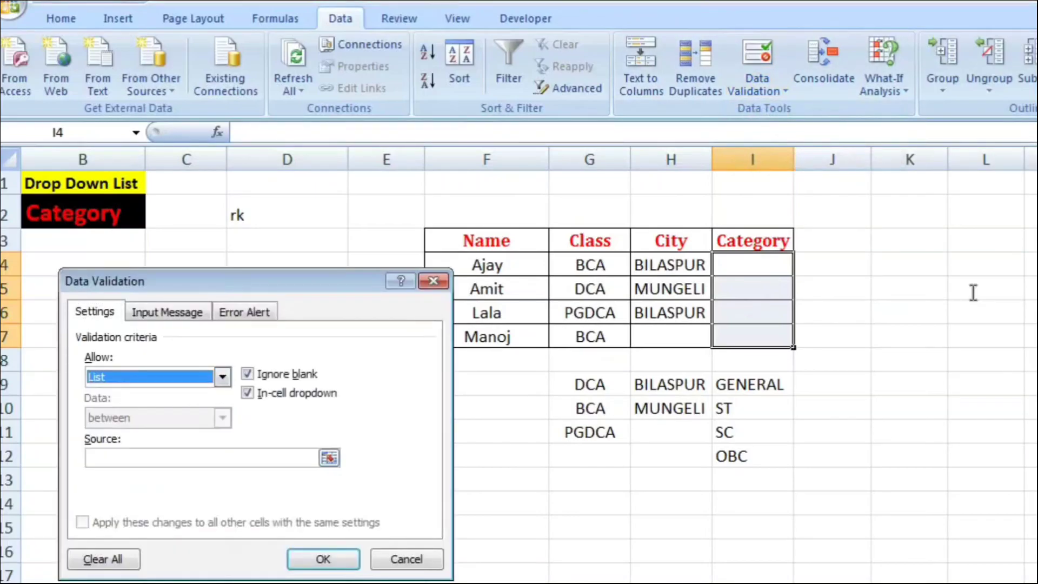
# Step: Try to use the separate cells =$I$10,$I$11 as the source of the Category list
pyautogui.hotkey('alt', 's')
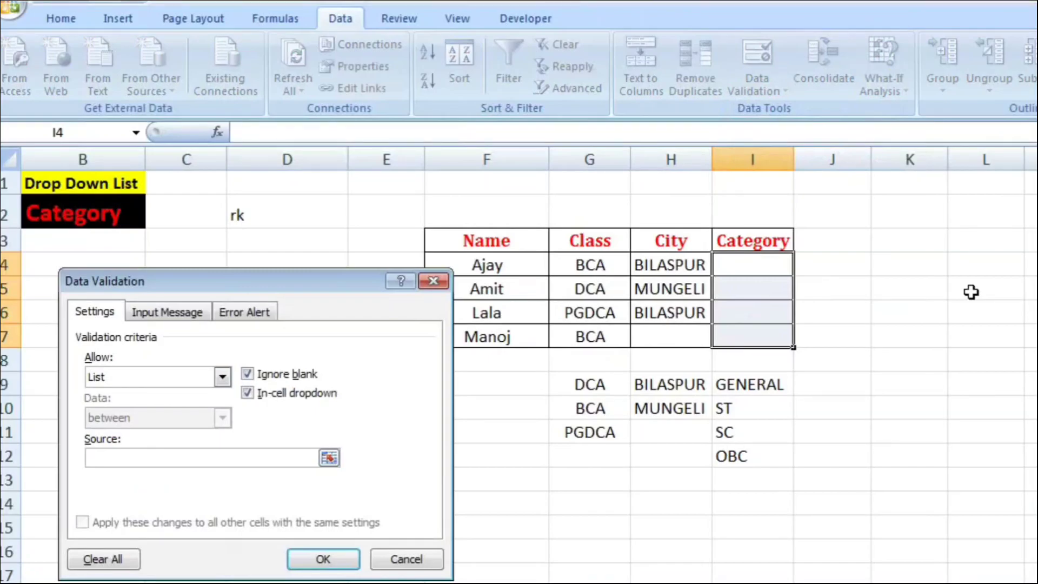
pyautogui.press('Down')
pyautogui.press('Down')
pyautogui.press('Down')
pyautogui.press('Down')
pyautogui.press('Down')
pyautogui.press('Down')
pyautogui.write(',')
pyautogui.press('Down')
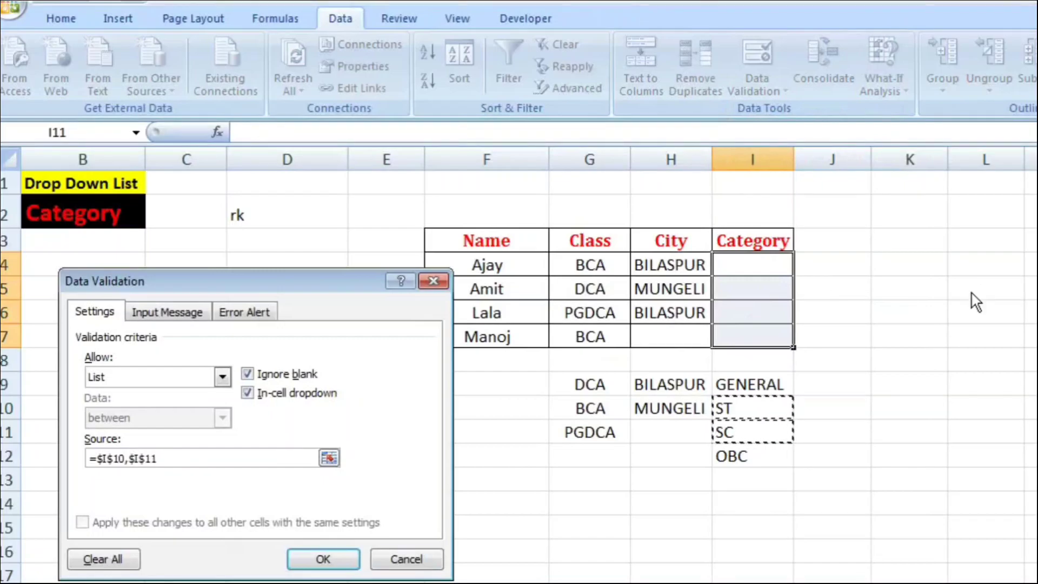
pyautogui.press('Return')
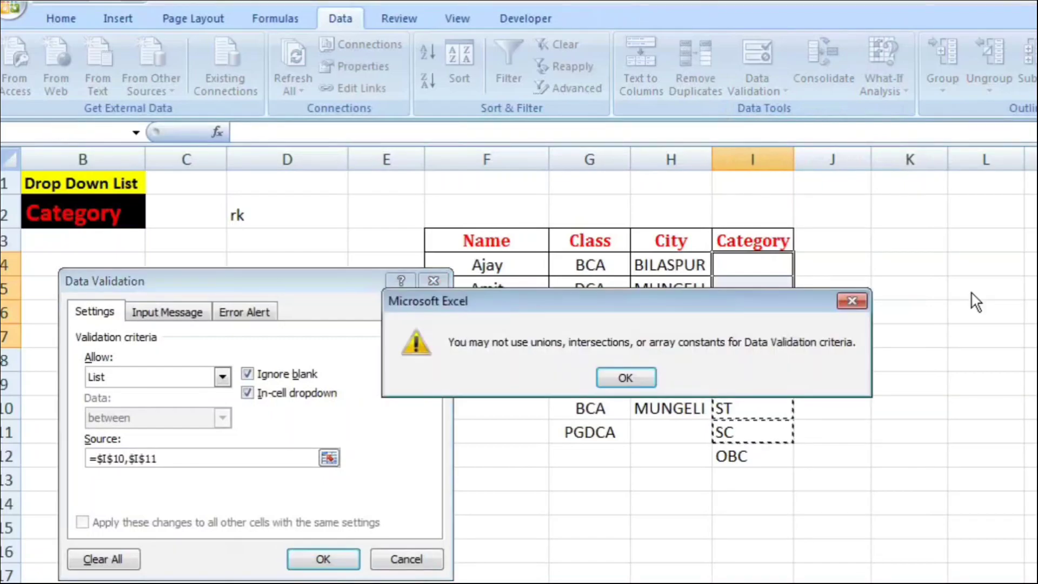
pyautogui.press('Return')
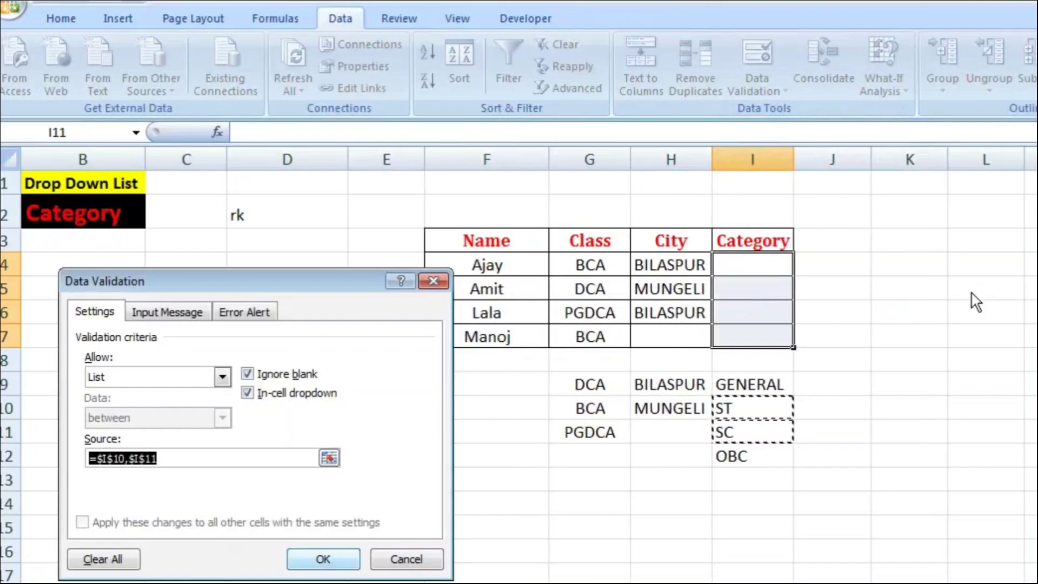
pyautogui.press('Return')
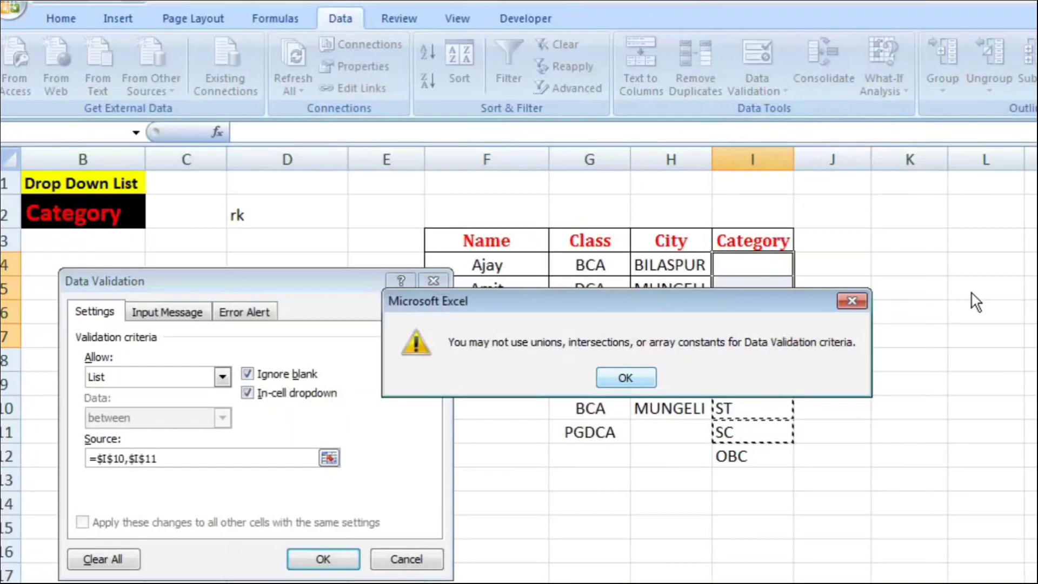
pyautogui.press('Return')
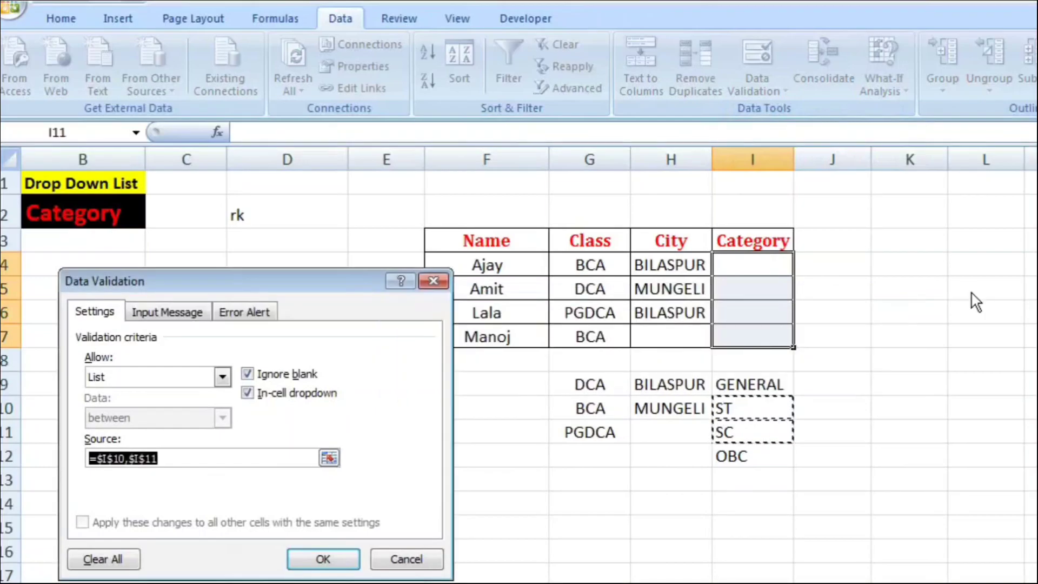
# Step: Set the Category list source to the range =$I$10:$I$11 and apply the validation
pyautogui.press('BackSpace')
pyautogui.moveTo(752, 409); pyautogui.dragTo(752, 432)
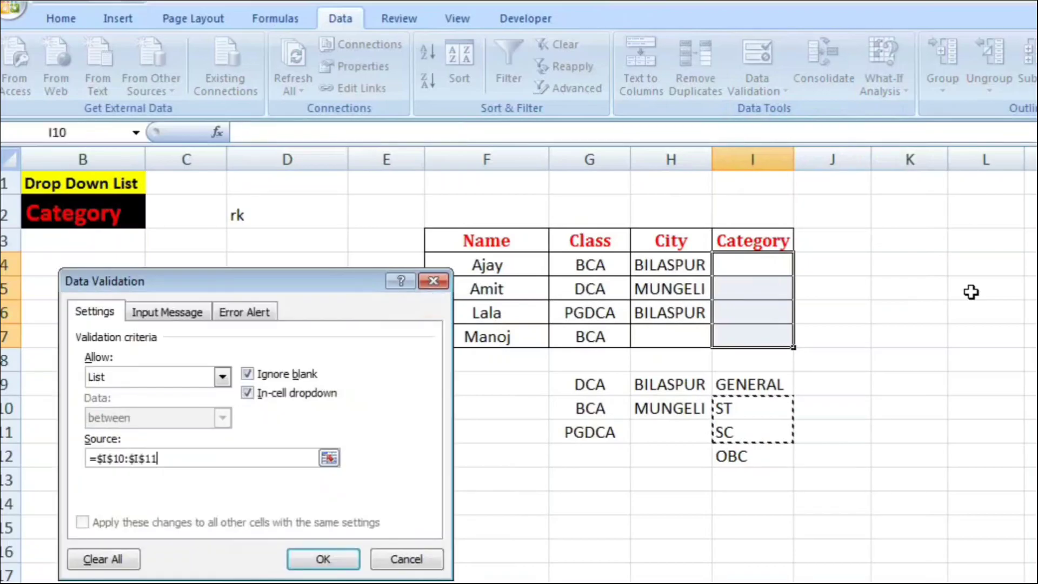
pyautogui.press('Return')
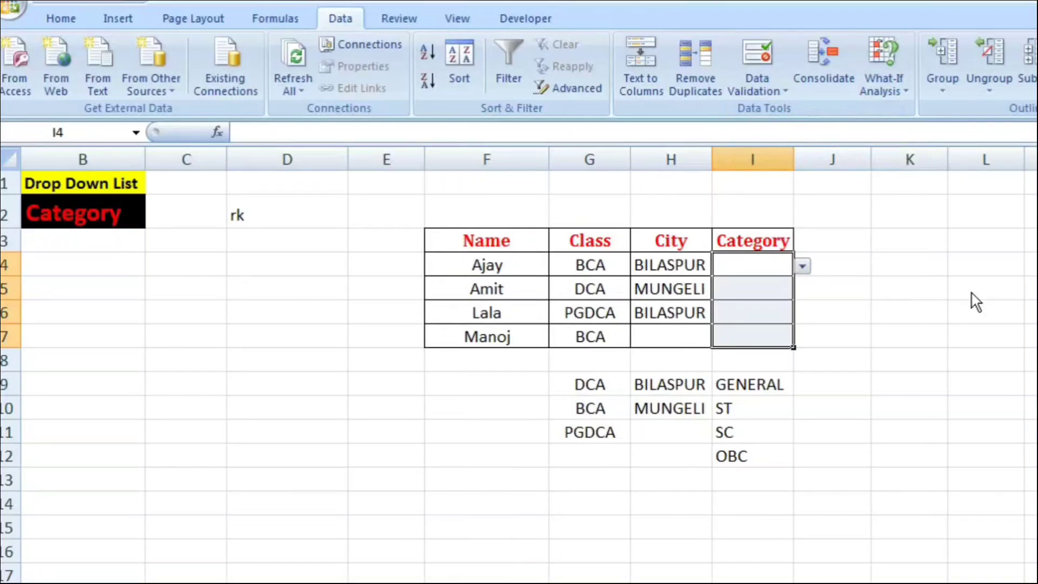
# Step: Choose ST for I4 and SC for I5 from their Category drop-down lists
pyautogui.hotkey('alt', 'Down')
pyautogui.press('Down')
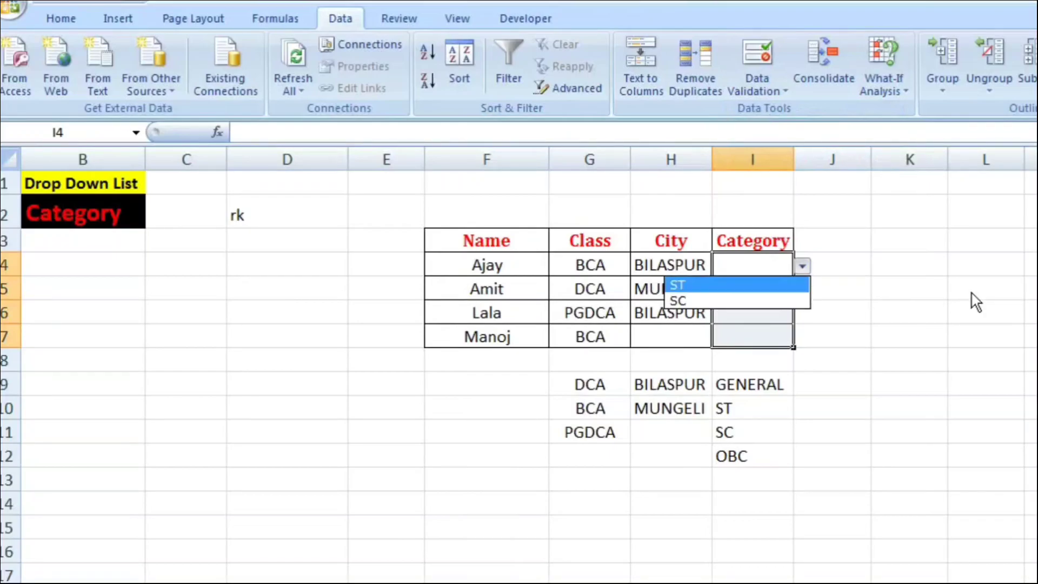
pyautogui.press('Return')
pyautogui.press('Down')
pyautogui.hotkey('alt', 'Down')
pyautogui.press('Down')
pyautogui.press('Down')
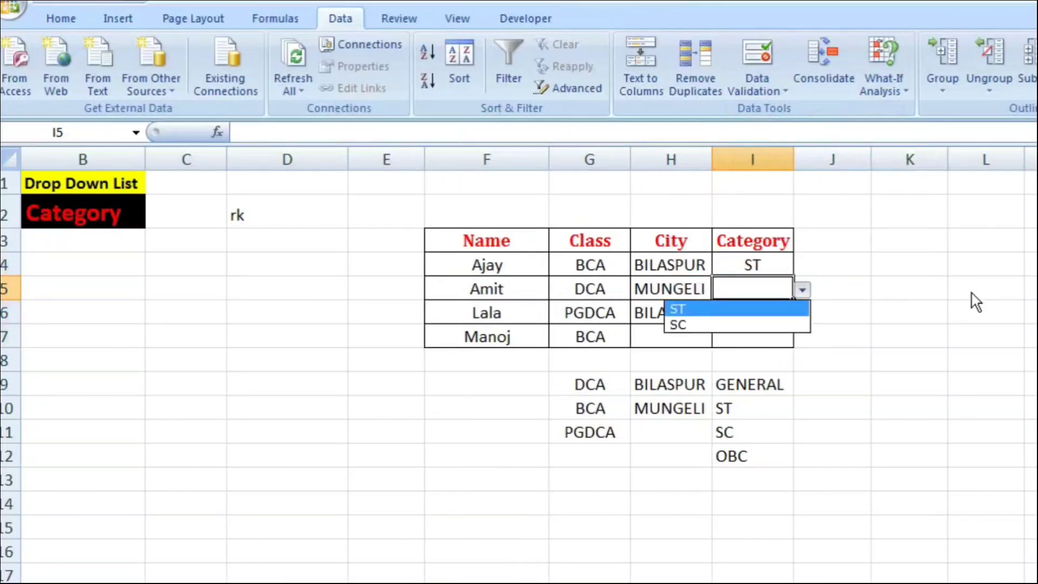
pyautogui.press('Return')
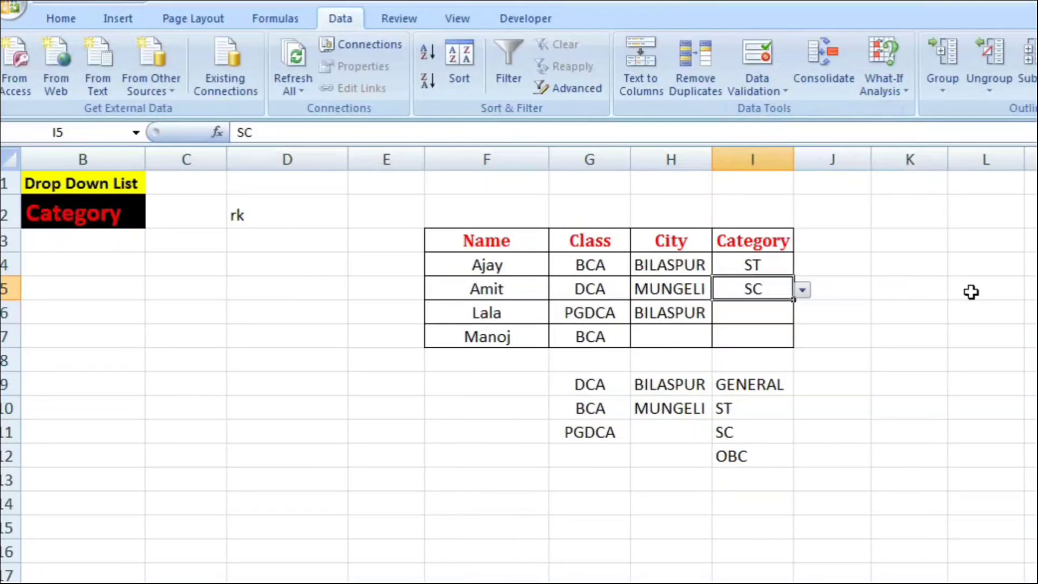
# Step: Try to enter the unlisted category gjh in cell I6 to test the validation, then cancel the entry
pyautogui.press('Down')
pyautogui.write('gjh')
pyautogui.press('Return')
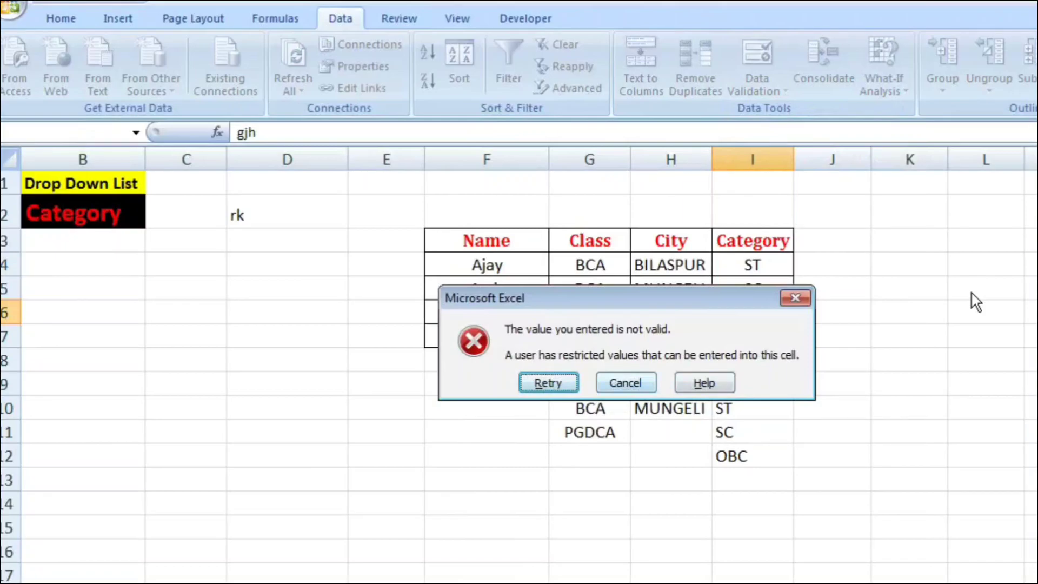
pyautogui.press('Escape')
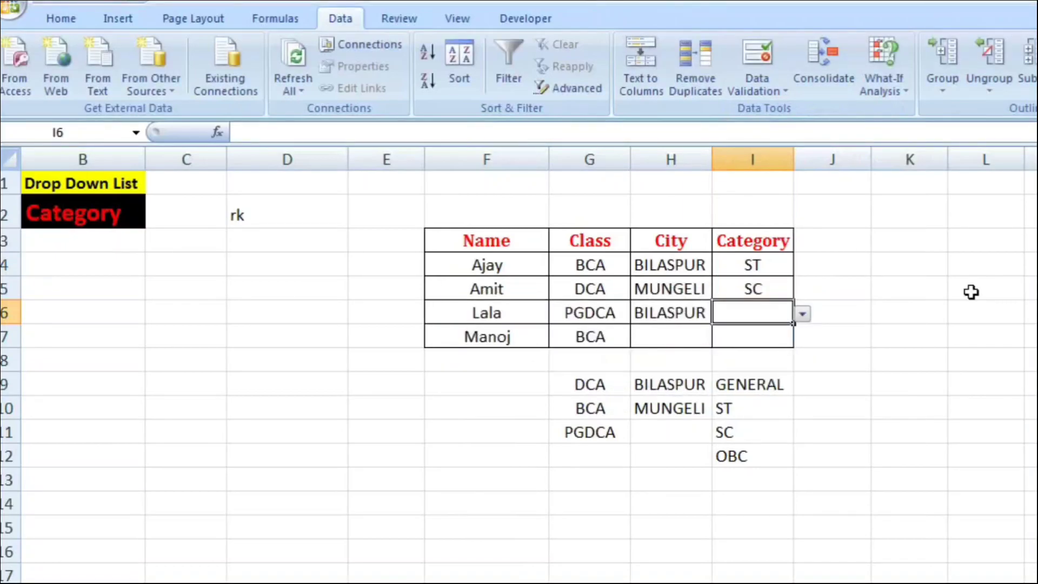